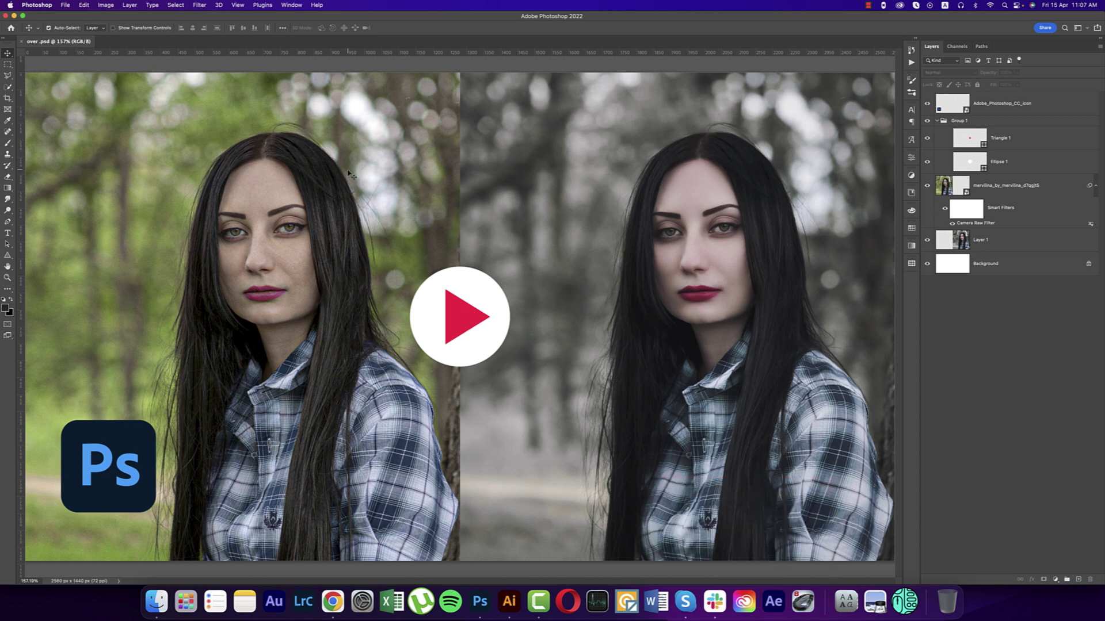
Open the forest portrait JPEG and duplicate its Background as Layer 1
left_click(65, 4)
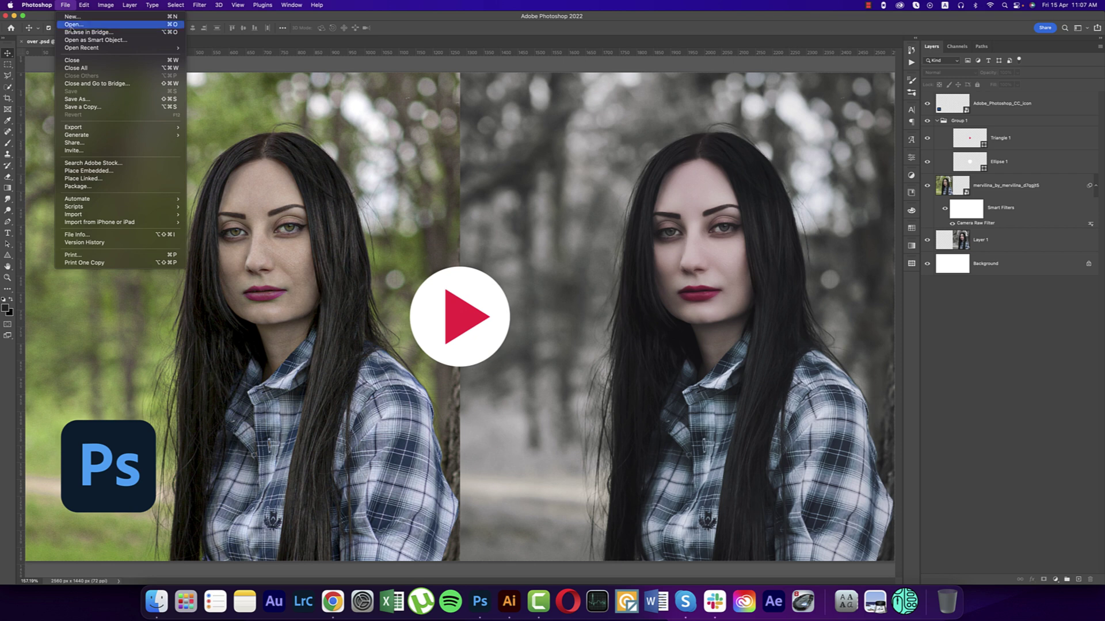
left_click(67, 27)
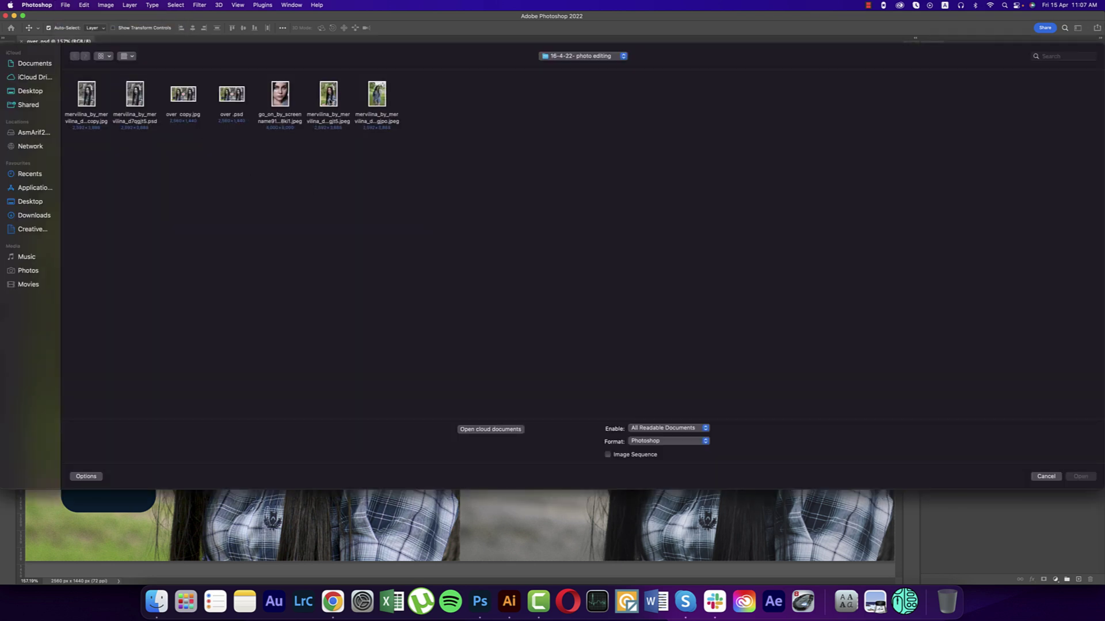
left_click(329, 98)
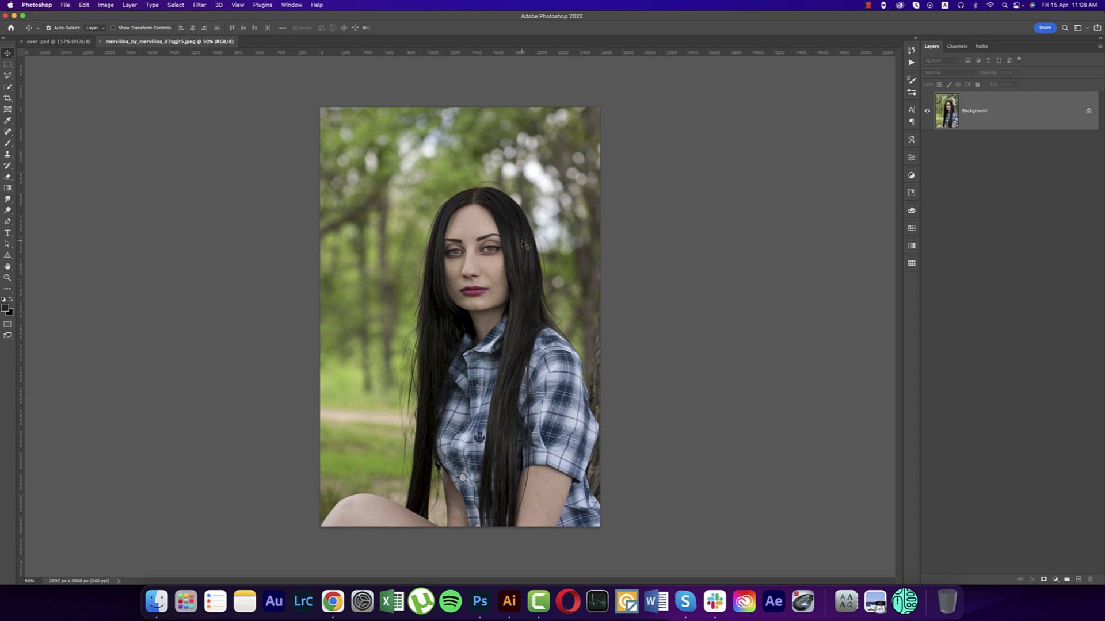
key("super+j")
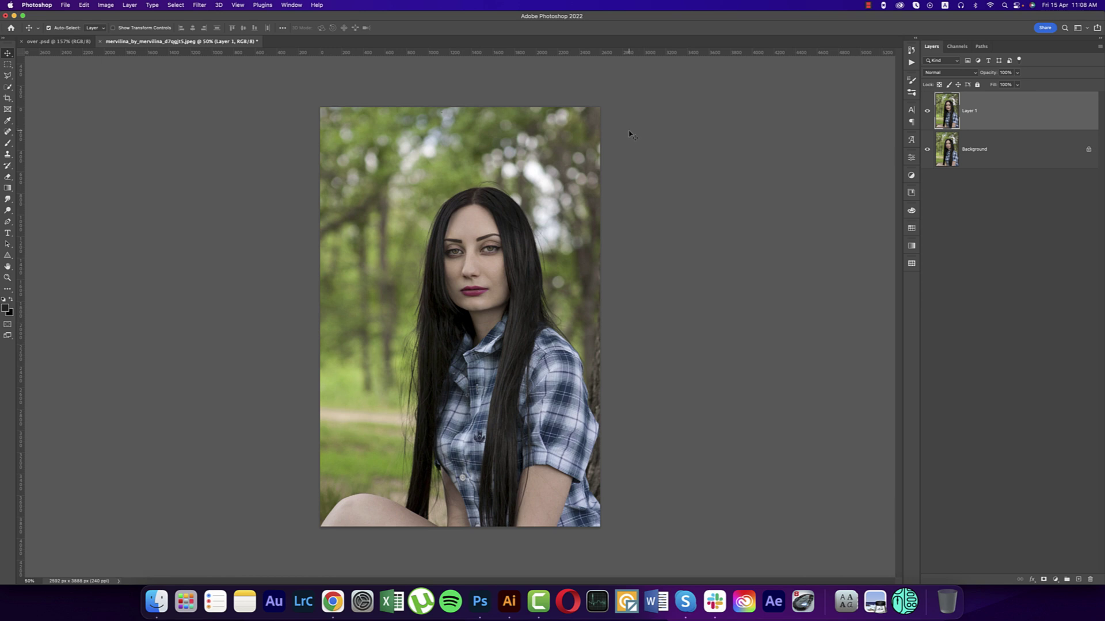
Launch the Camera Raw Filter and load the forest girl.xmp preset settings
left_click(199, 5)
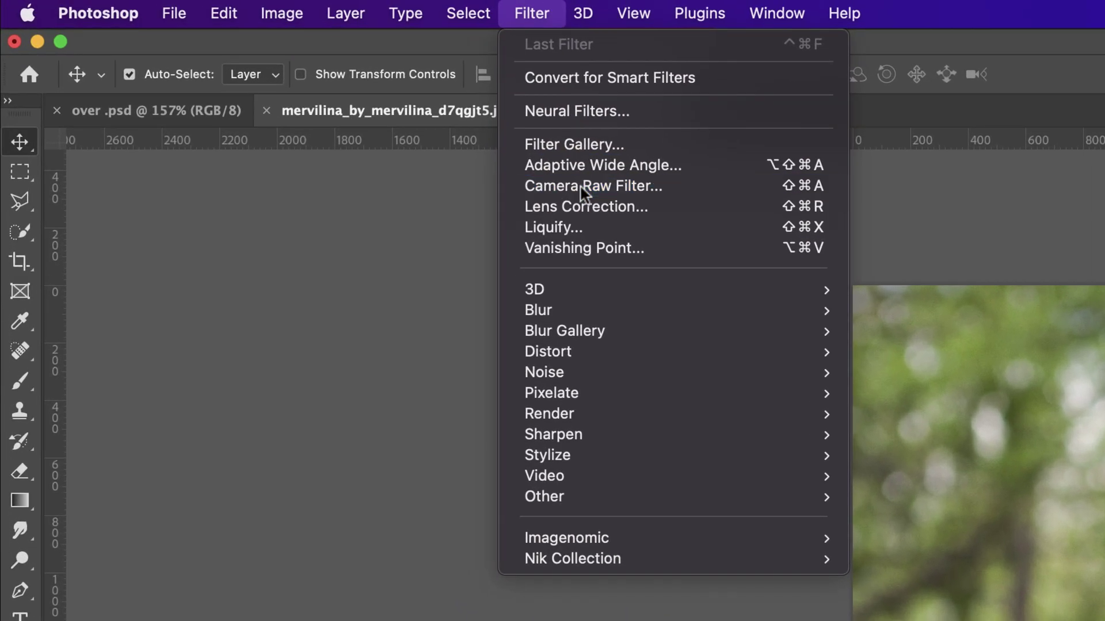
left_click(469, 148)
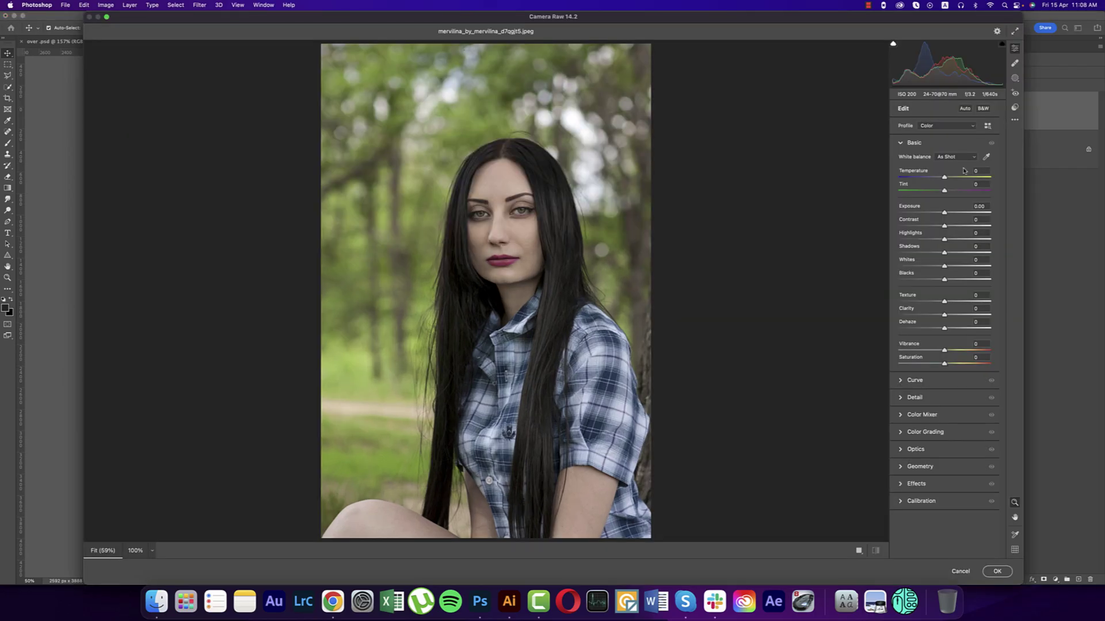
left_click(1015, 123)
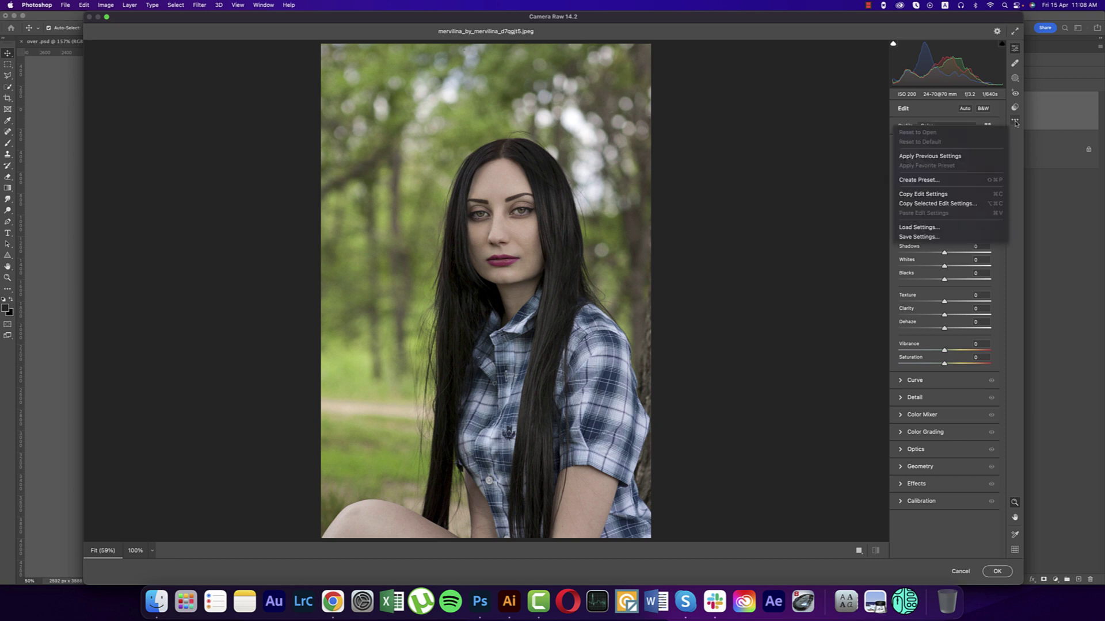
left_click(943, 226)
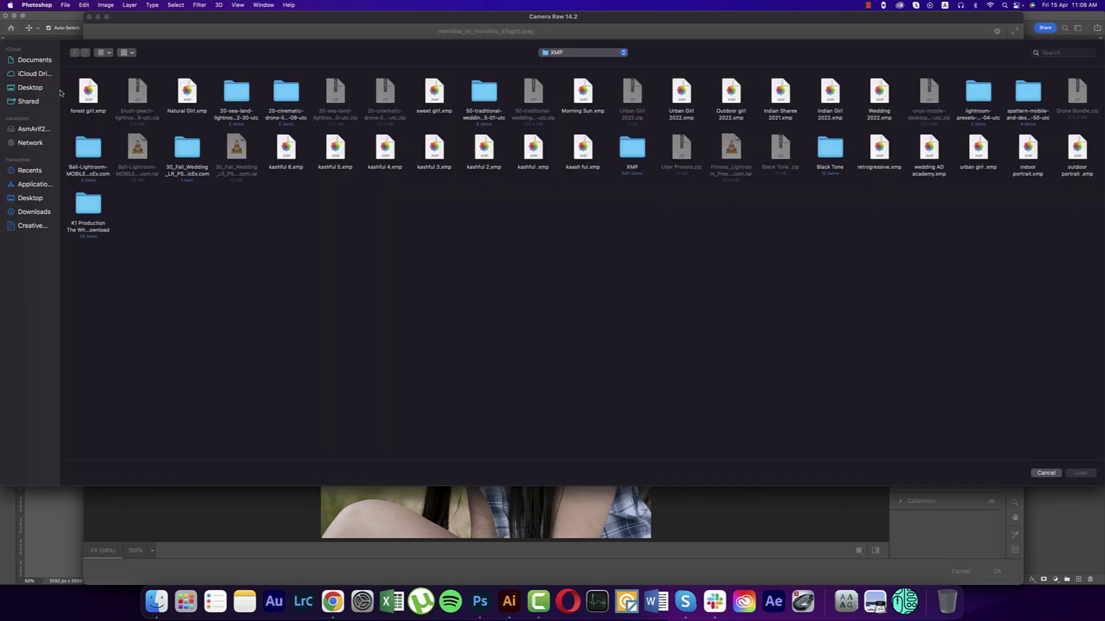
left_click(88, 95)
left_click(1079, 474)
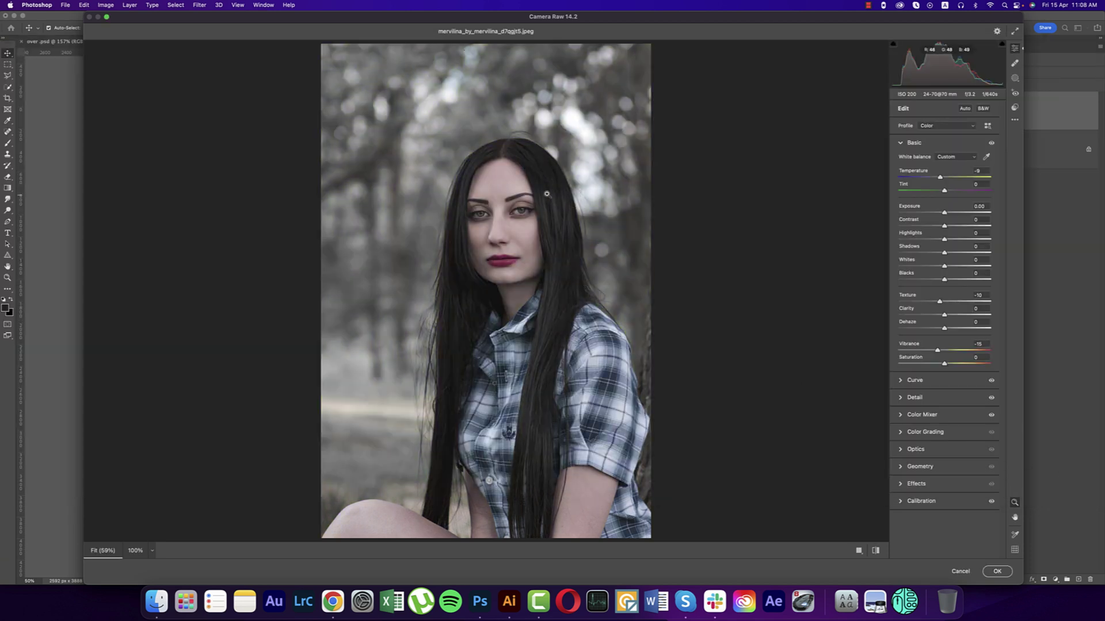
Set Basic panel Contrast to +35, Highlights to -9 and Shadows to +13
left_click(510, 232)
left_click(510, 232, "alt")
left_click(901, 142)
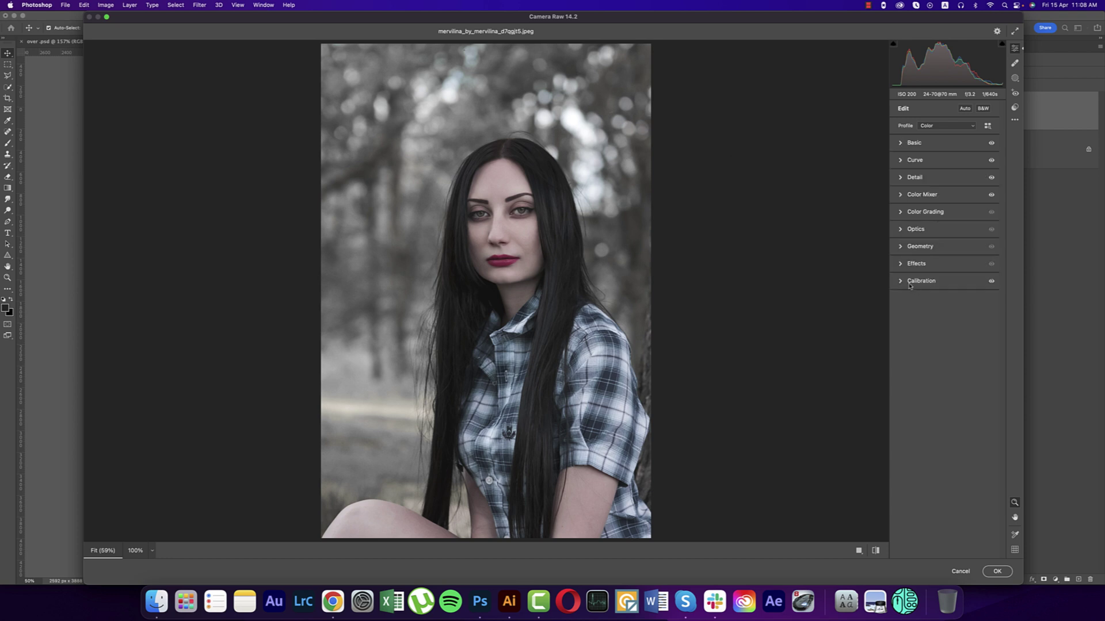
left_click(902, 142)
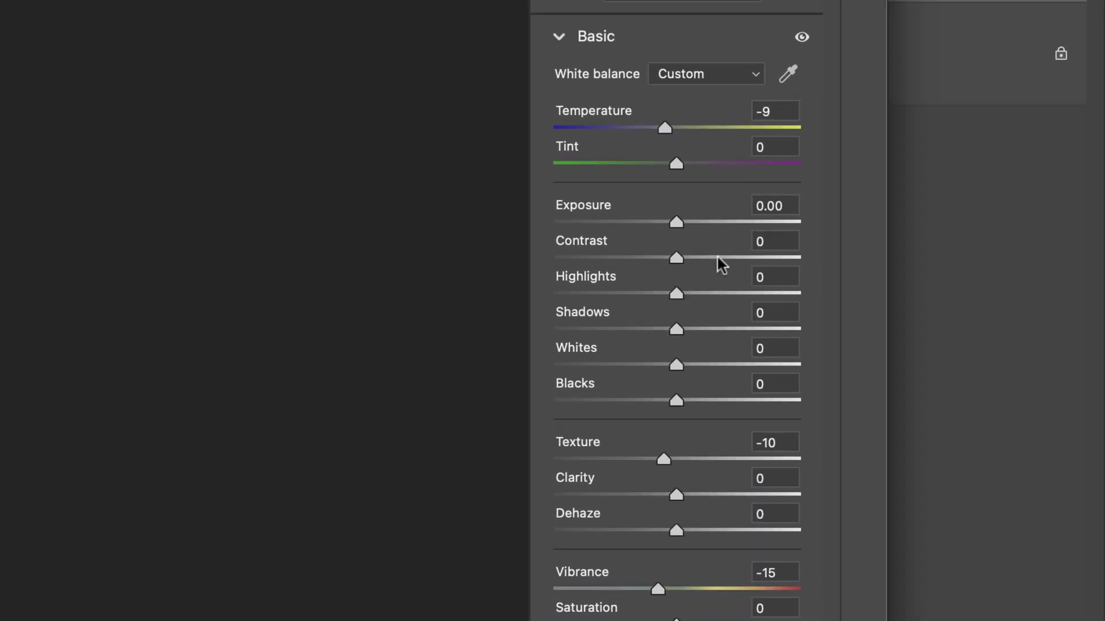
left_click(961, 226)
left_click_drag(649, 295, 693, 330)
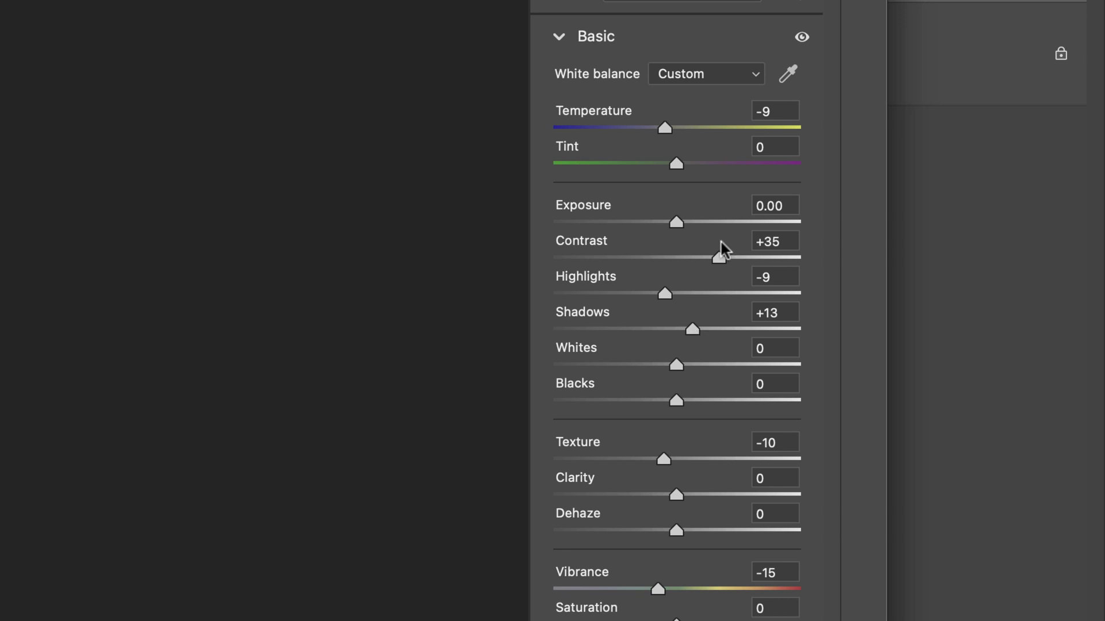
left_click(790, 443)
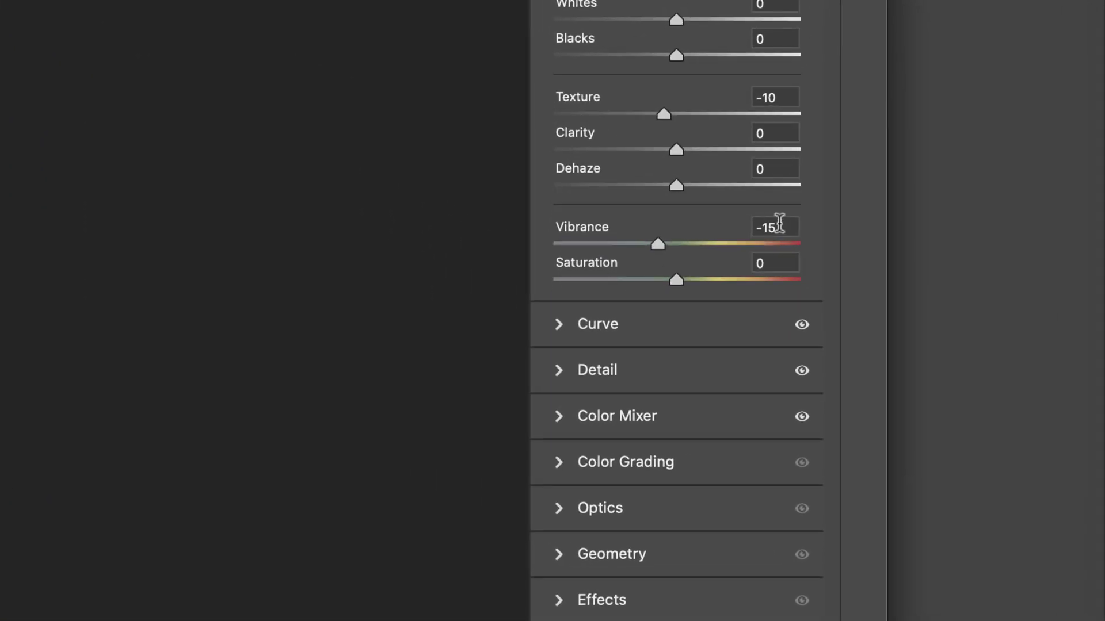
Try Vibrance at +63, then undo it back to -15
left_click(971, 332)
left_click(762, 229)
left_click(754, 244)
key("super+z")
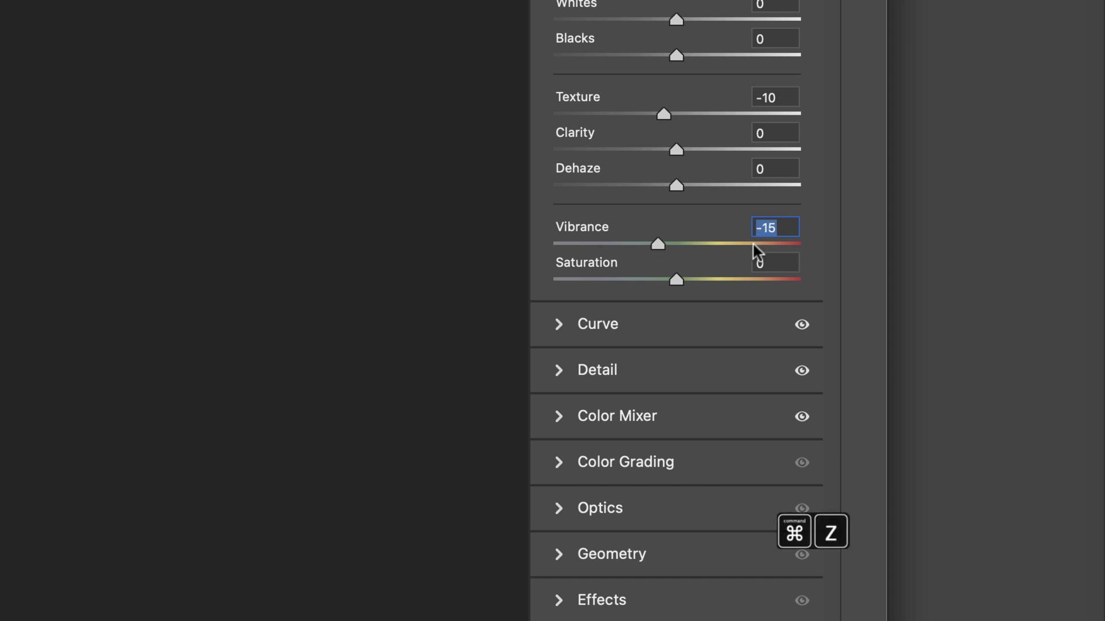
mouse_move(662, 247)
left_mouse_down()
mouse_move(672, 245)
mouse_move(661, 248)
left_mouse_up()
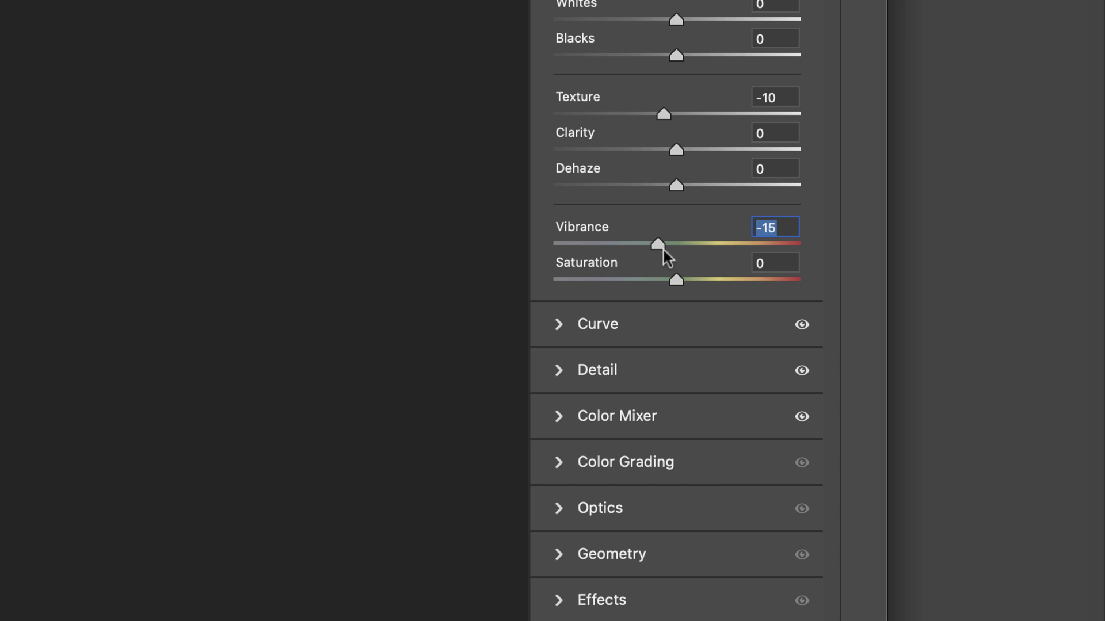
Switch the tone curve to Point Curve and nudge the black end point slightly
left_click(565, 323)
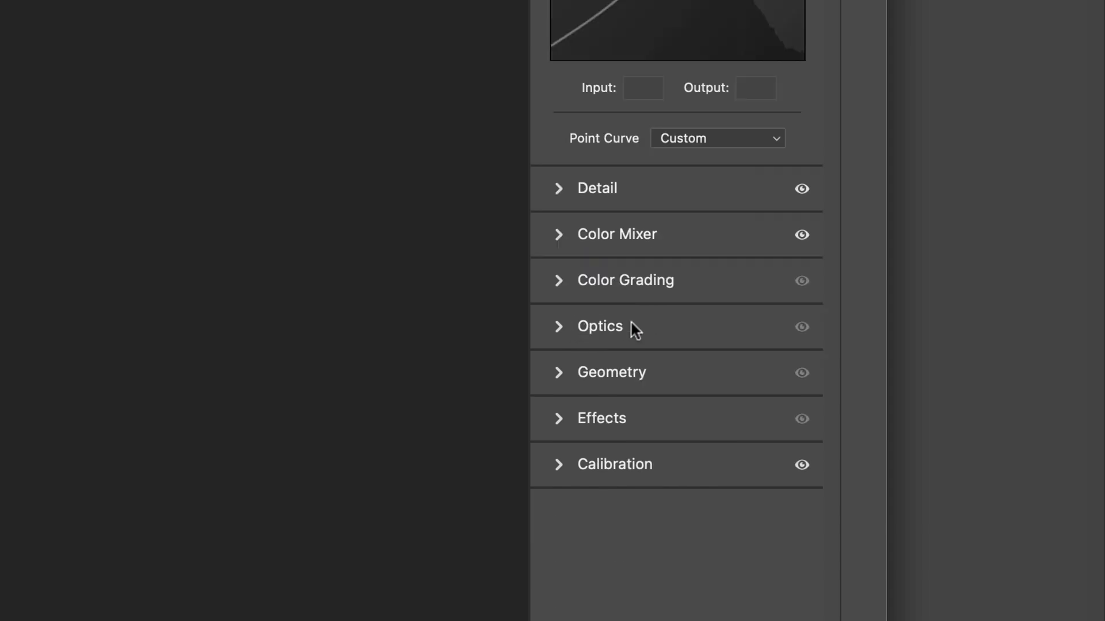
scroll(631, 161, "up", 10)
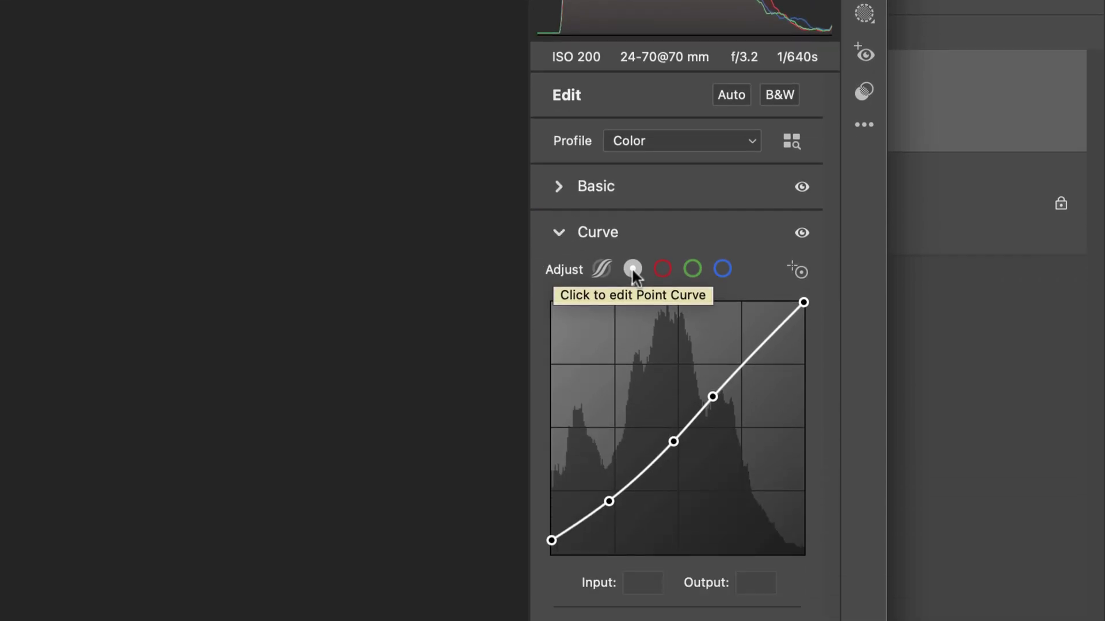
left_click(632, 163)
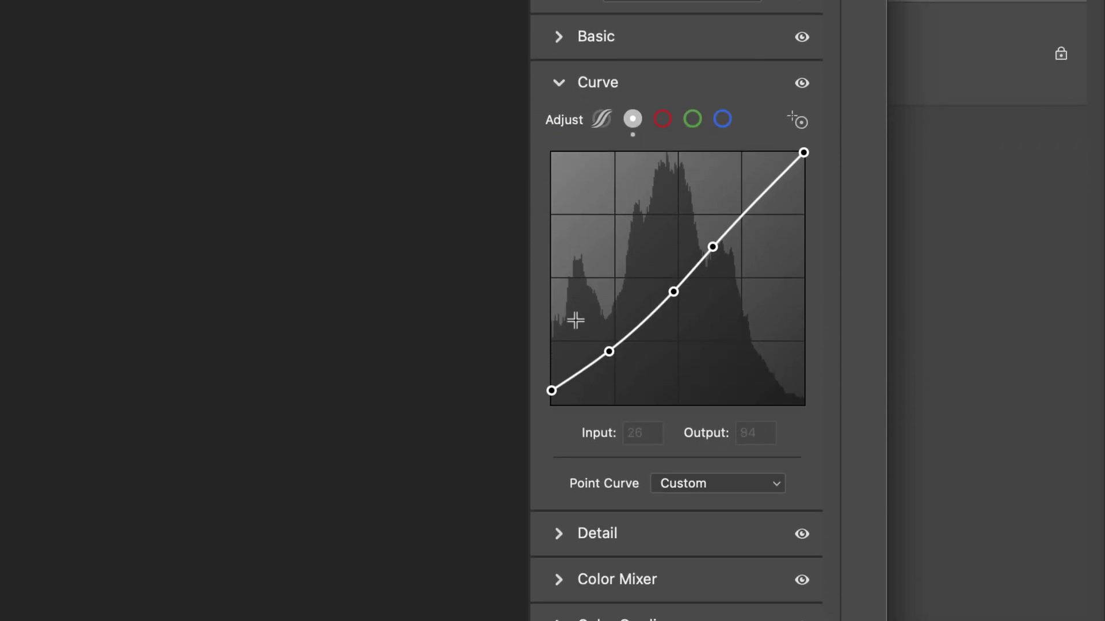
left_click_drag(548, 390, 551, 391)
Inspect the remaining curve points through to the white end point
left_click(609, 351)
left_click(673, 293)
left_click(712, 247)
left_click(804, 152)
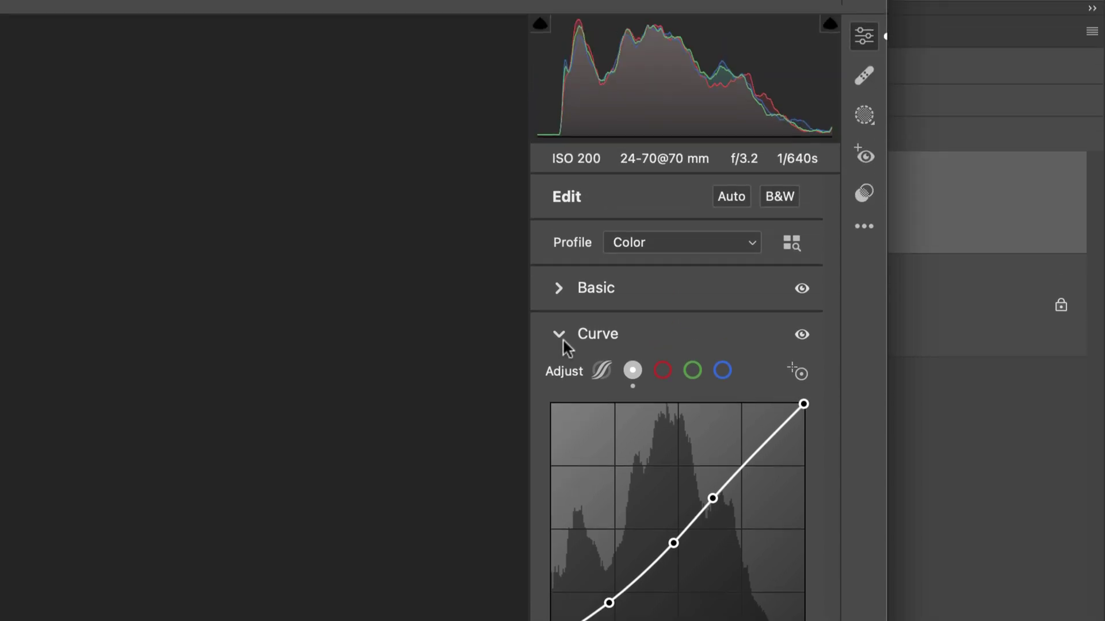
left_click(559, 85)
left_click(563, 476)
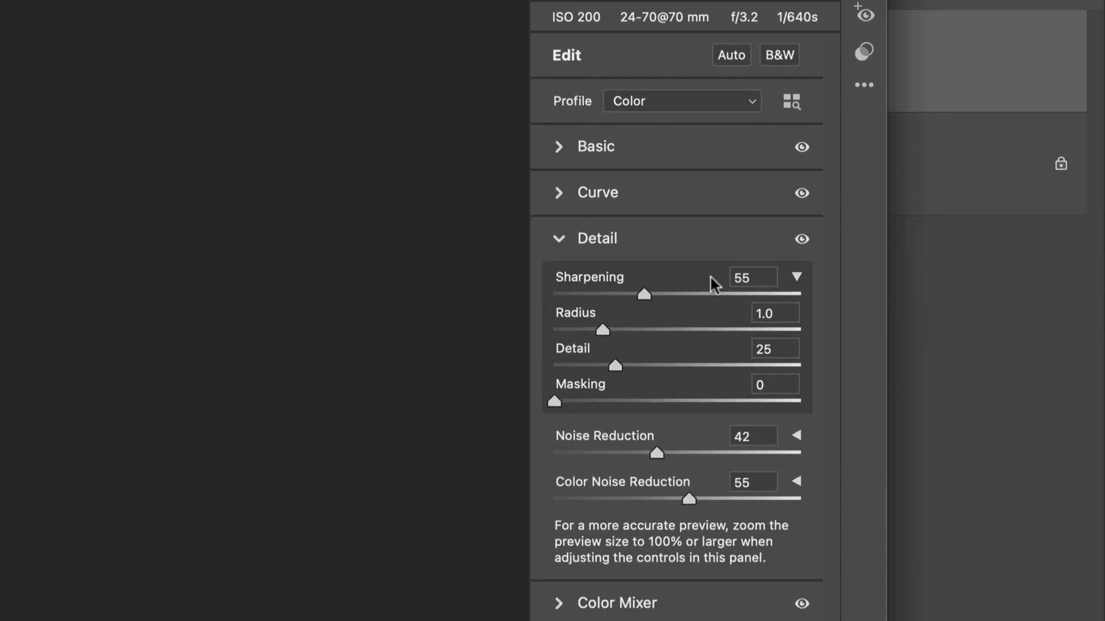
left_click_drag(763, 170, 696, 168)
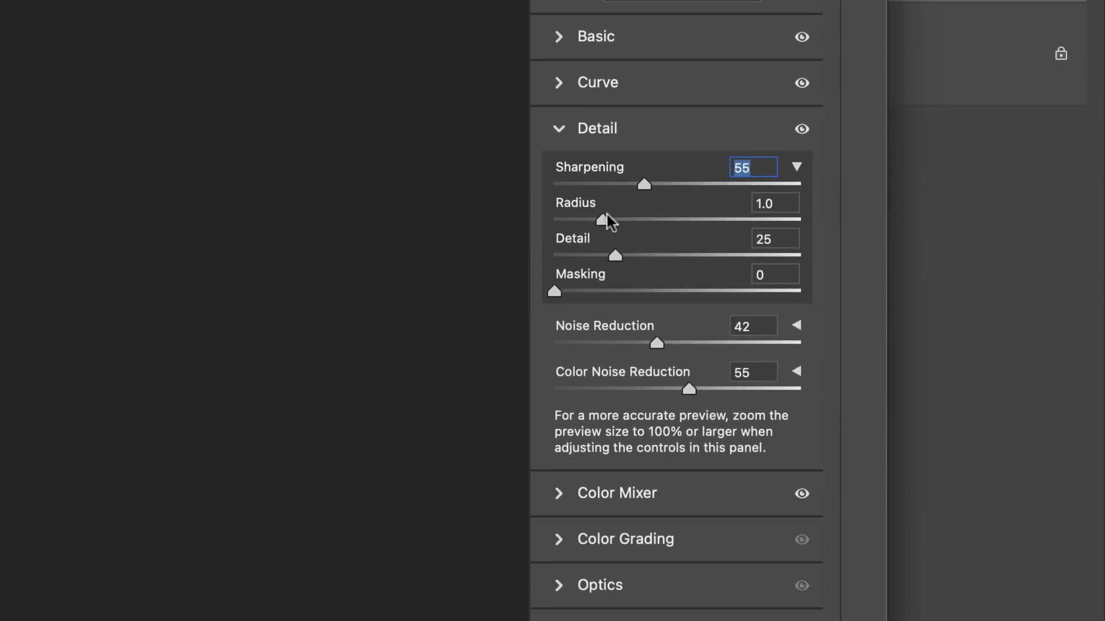
left_click(786, 203)
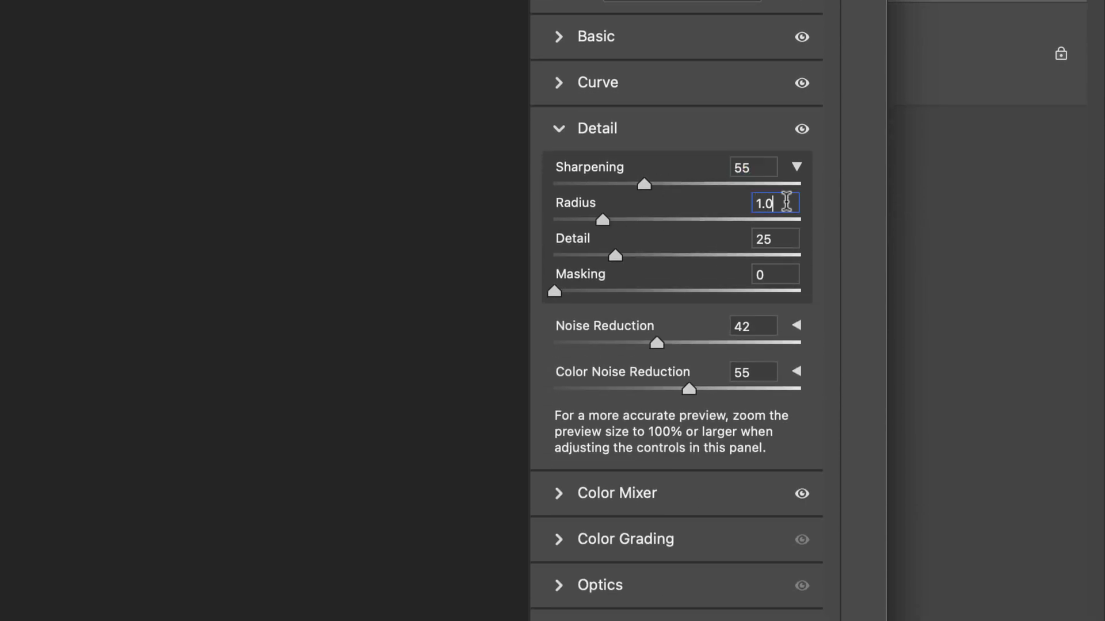
left_click(779, 239)
left_click(780, 271)
left_click(764, 325)
left_click(761, 368)
left_click(796, 325)
left_click(769, 363)
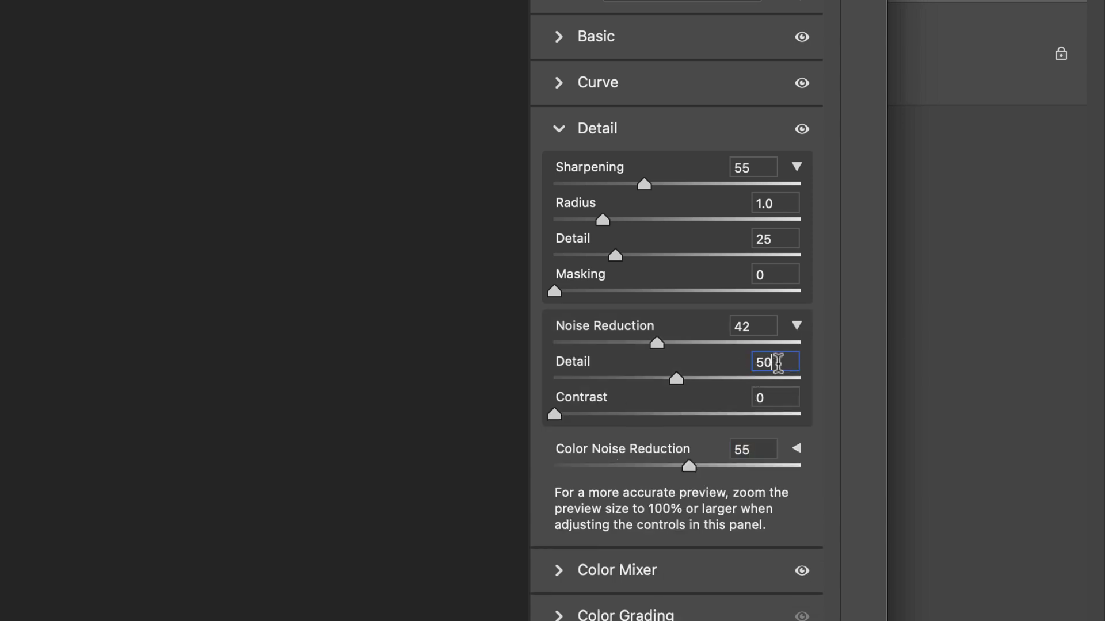
left_click(797, 327)
left_click(797, 371)
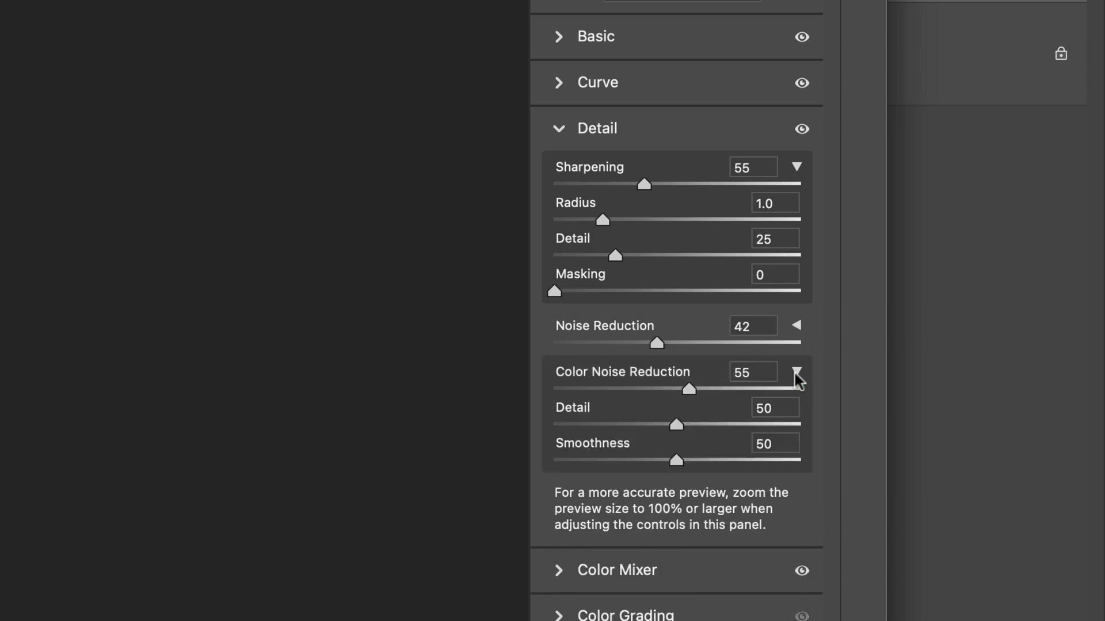
left_click(796, 372)
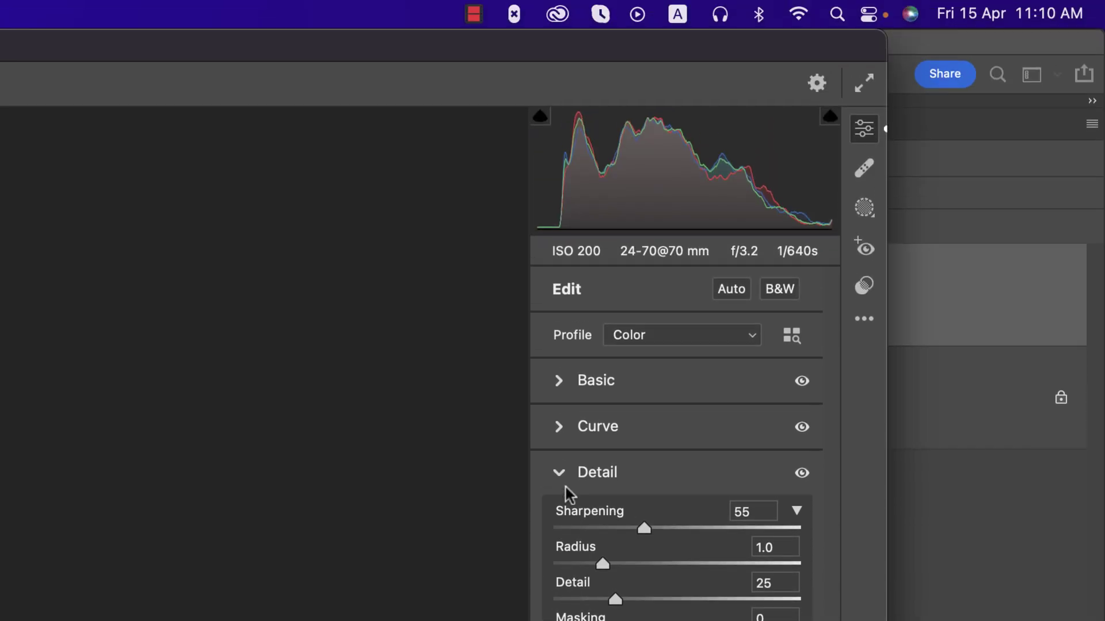
left_click(558, 128)
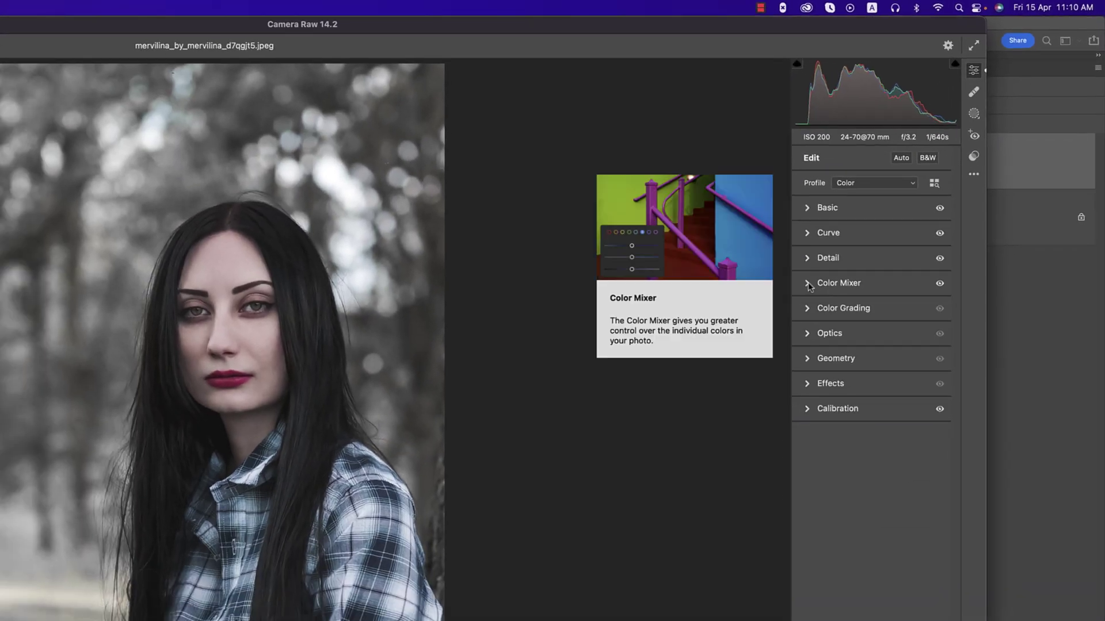
Expand the Color Mixer and cycle through its Hue, Saturation and Luminance tabs
left_click(558, 518)
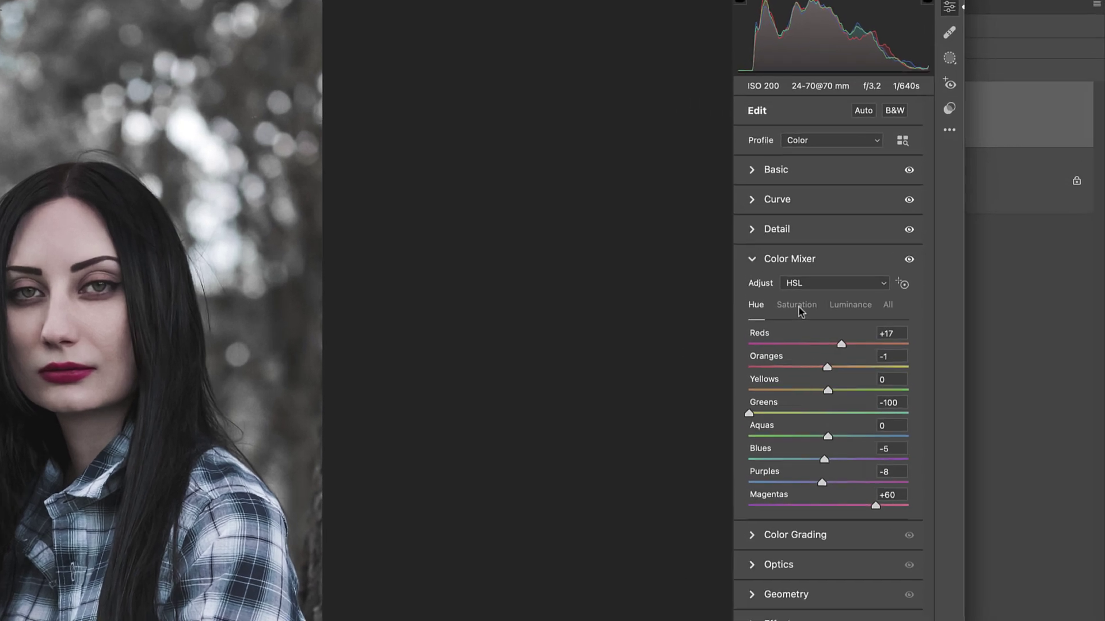
left_click(797, 306)
left_click(757, 306)
left_click(812, 306)
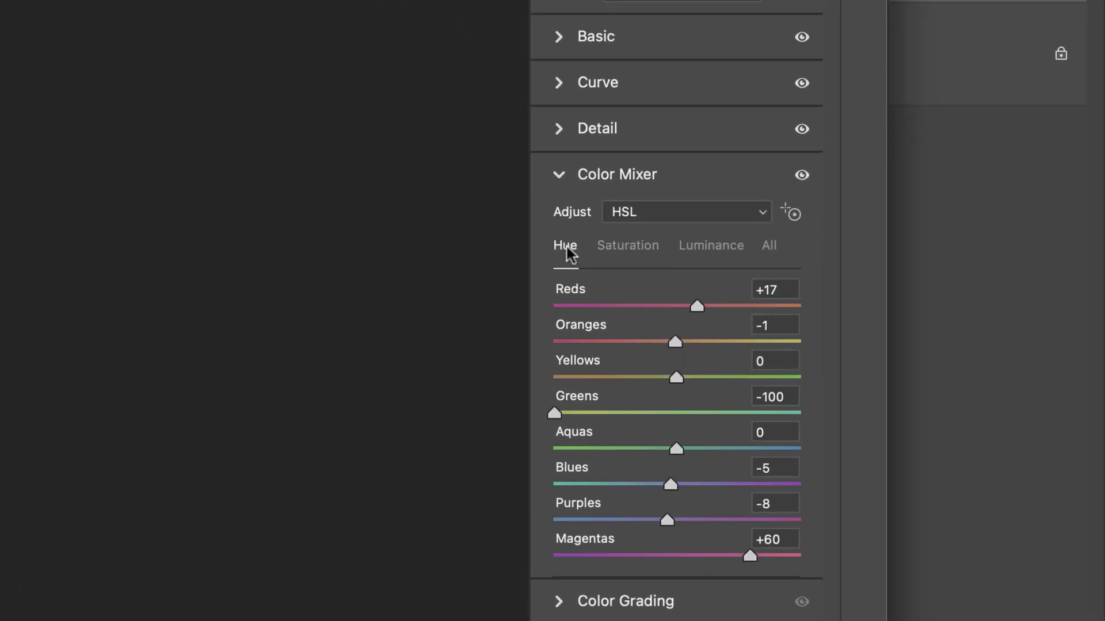
left_click(695, 249)
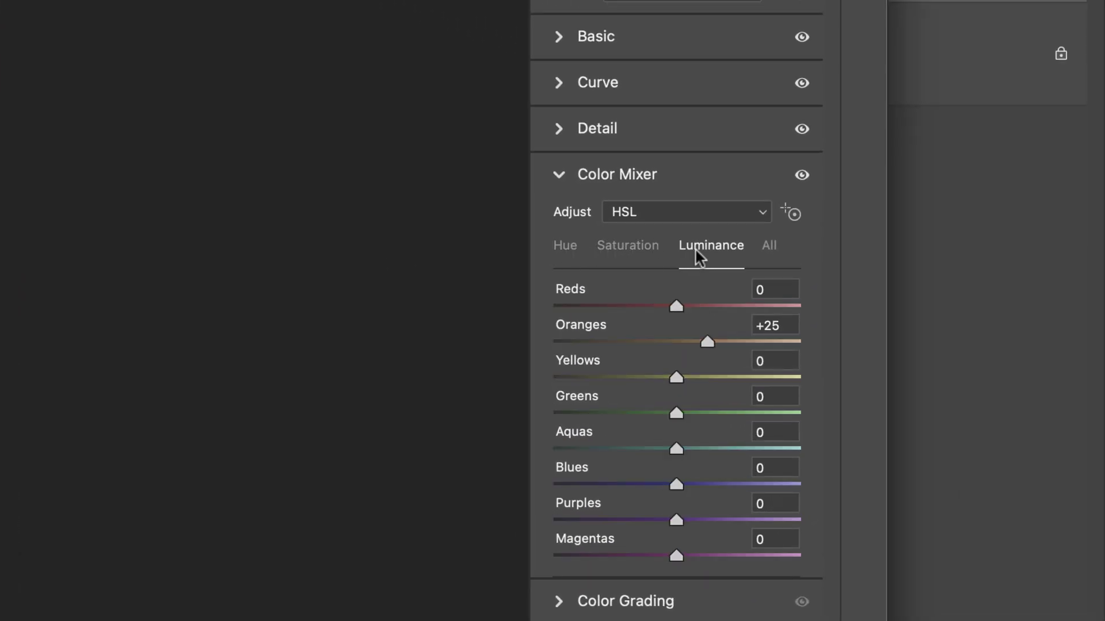
left_click(565, 248)
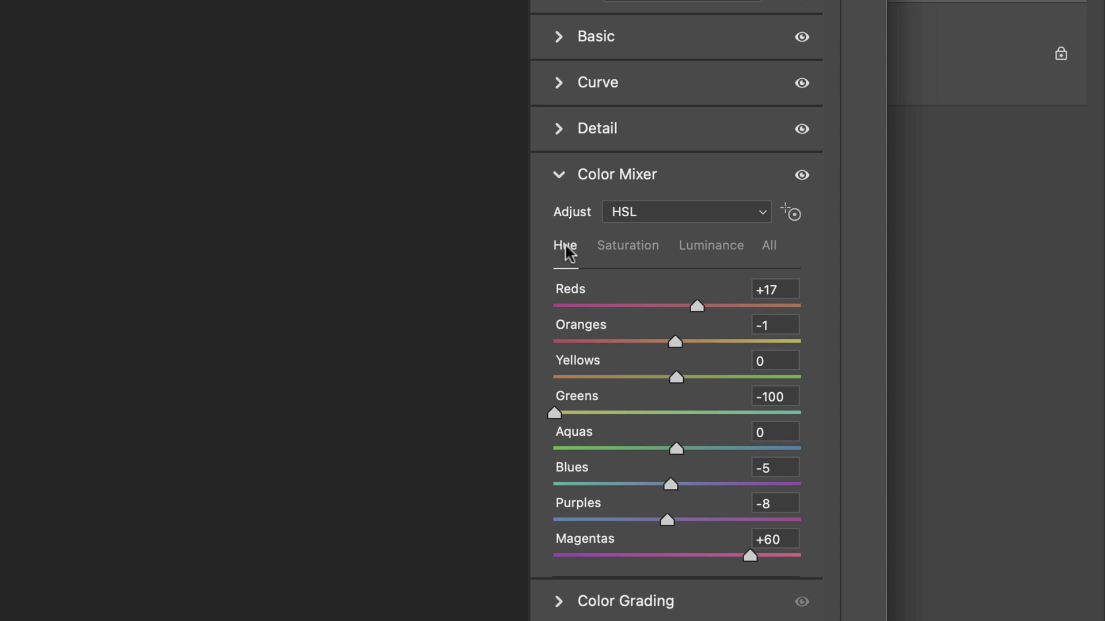
left_click(628, 246)
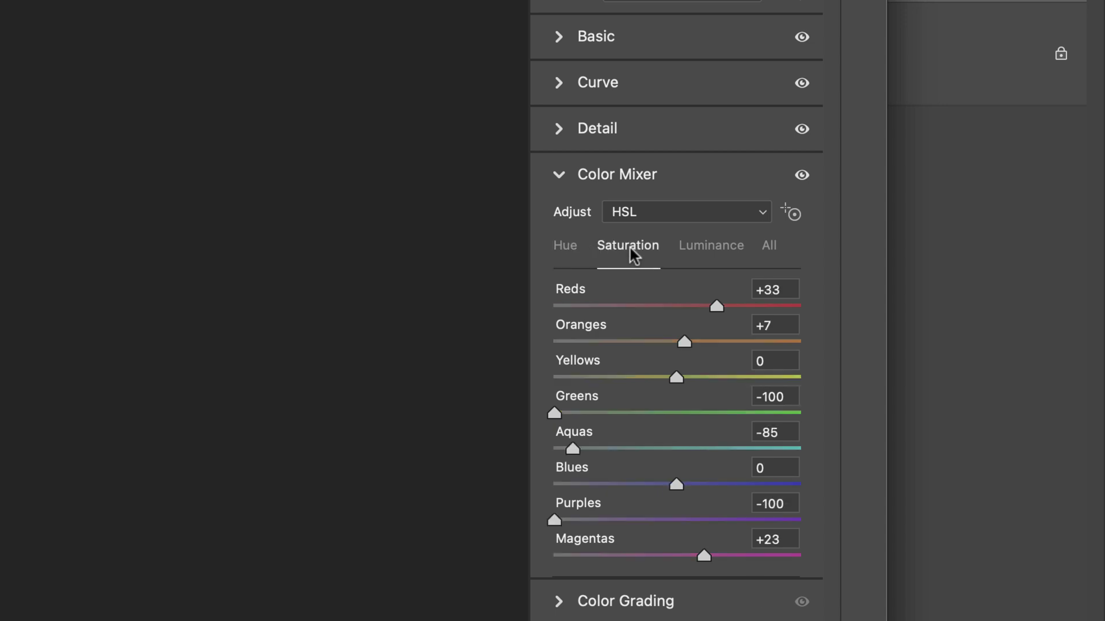
left_click(709, 253)
left_click(575, 251)
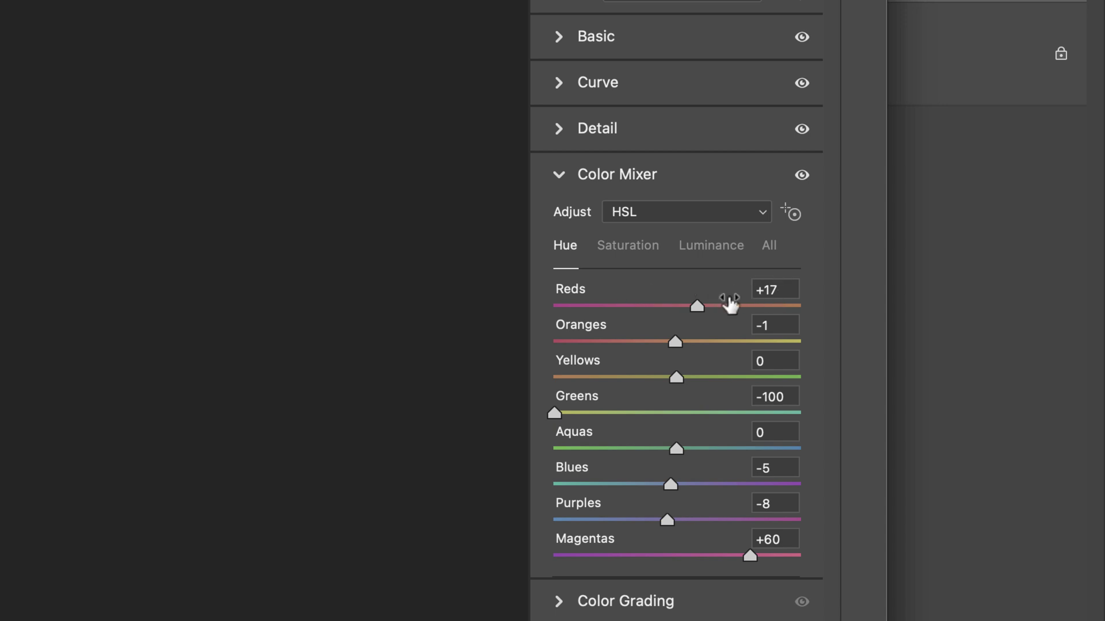
left_click(626, 246)
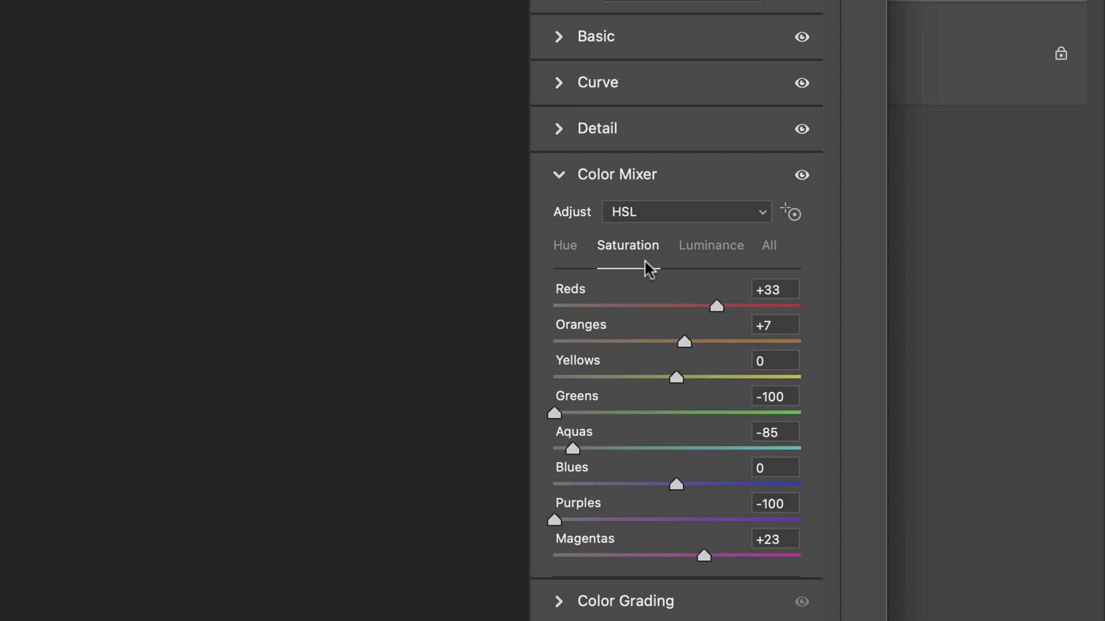
left_click(704, 251)
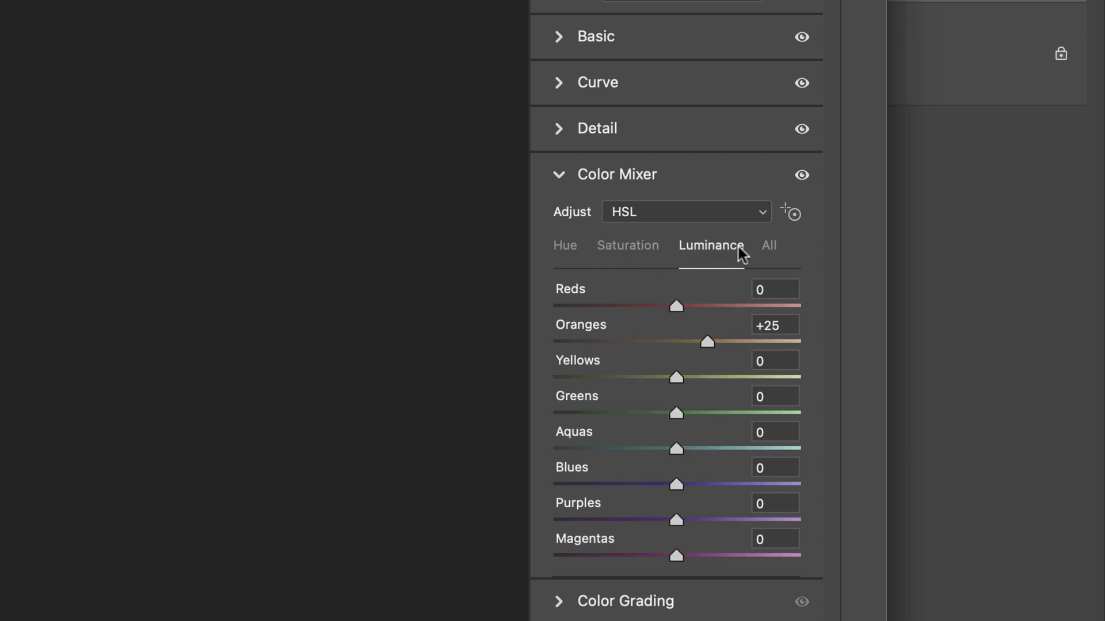
left_click(564, 248)
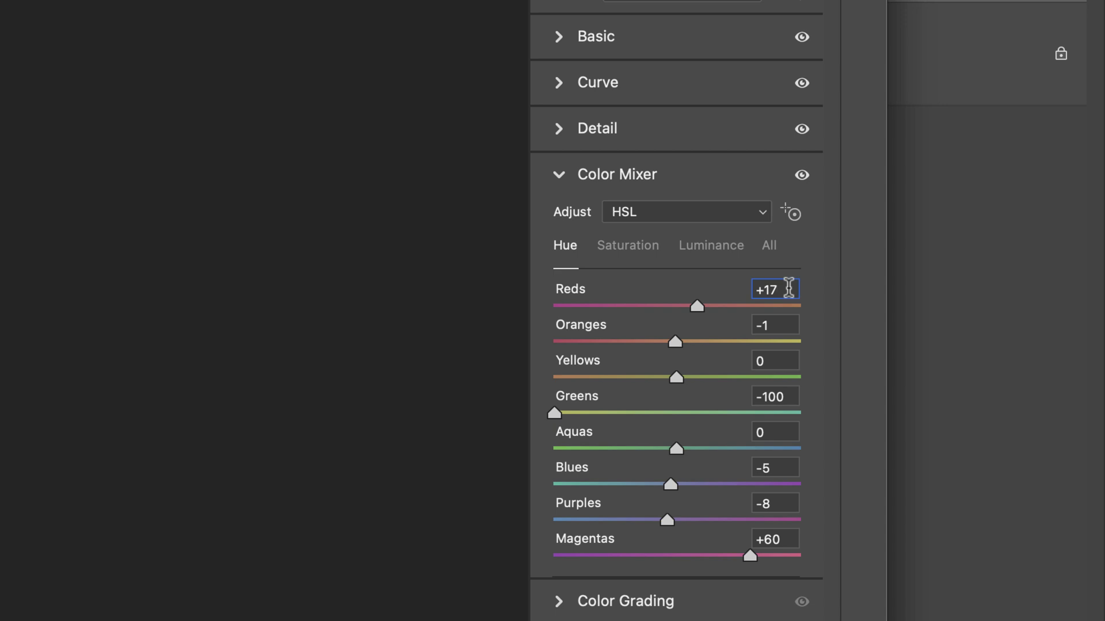
Review the Hue values from Oranges through Magentas, including Greens at -100
left_click(782, 327)
left_click(786, 352)
left_click(789, 394)
left_click(787, 469)
left_click(781, 502)
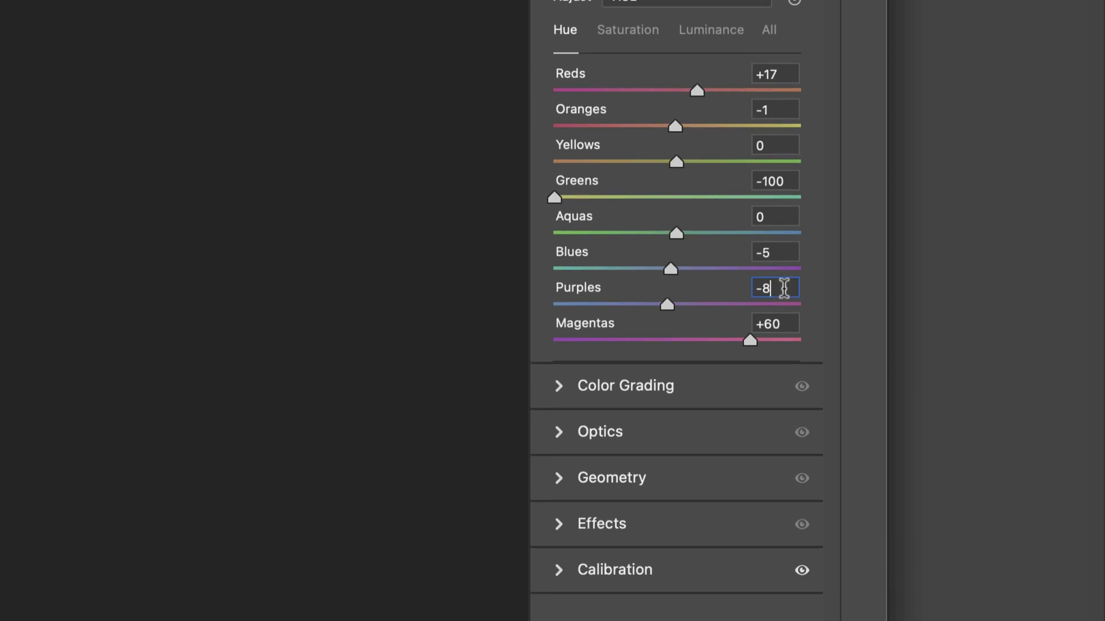
left_click(791, 538)
scroll(791, 193, "up", 10)
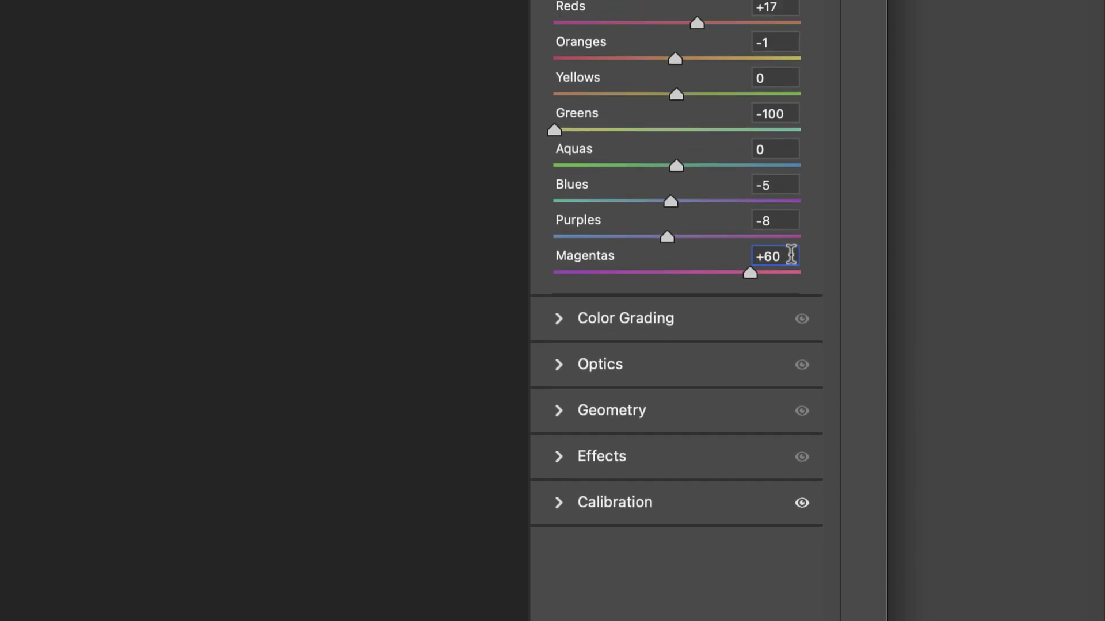
Check the Reds saturation value, toggling between the Saturation and Hue tabs
left_click(631, 249)
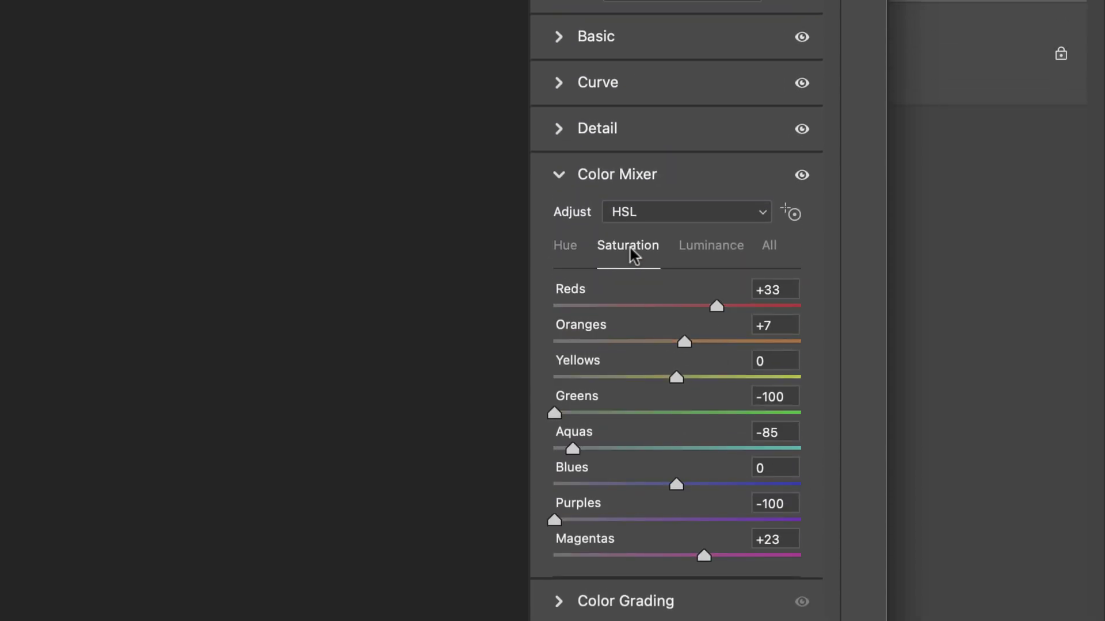
left_click(786, 288)
left_click(566, 248)
left_click(620, 253)
left_click(578, 254)
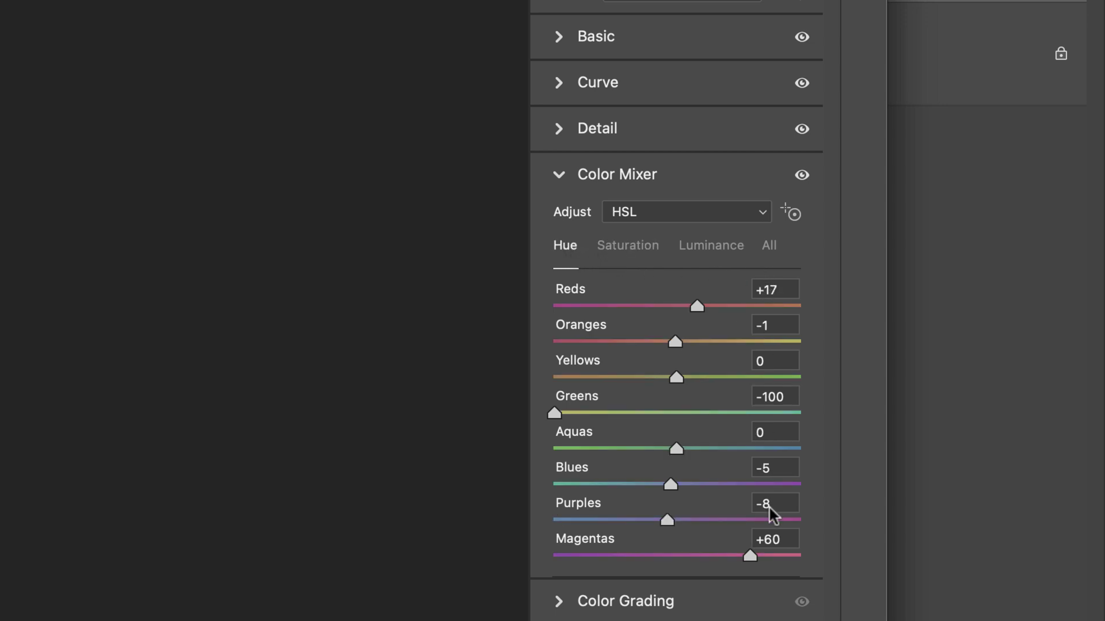
left_click(633, 244)
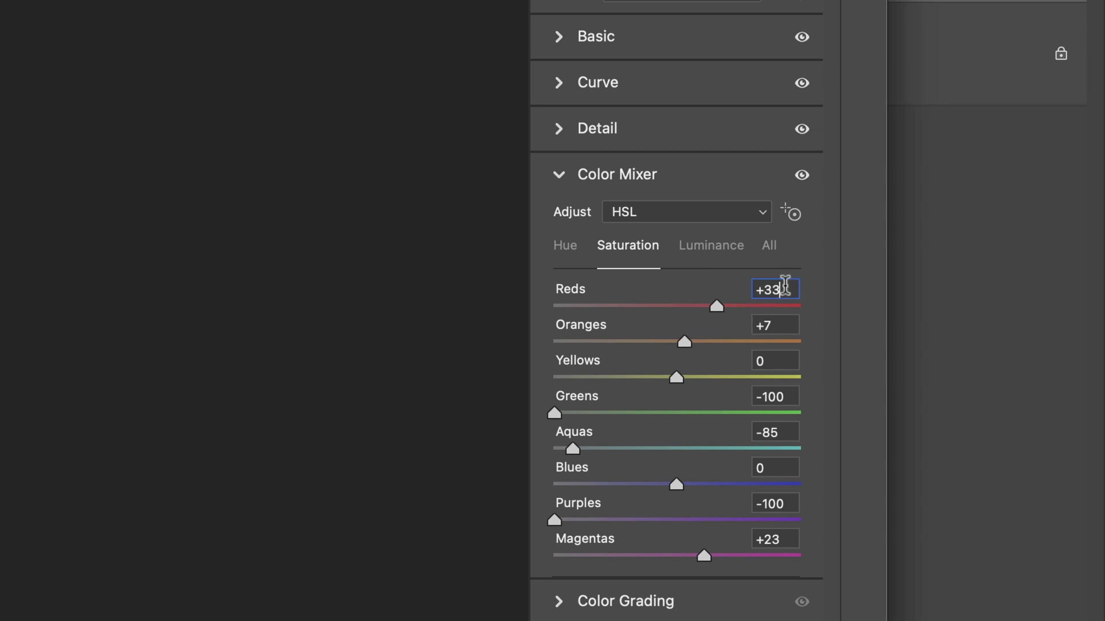
Check saturation for Oranges, Greens (-100), Aquas (-85) and Magentas, ending on Luminance
left_click(788, 326)
left_click(792, 396)
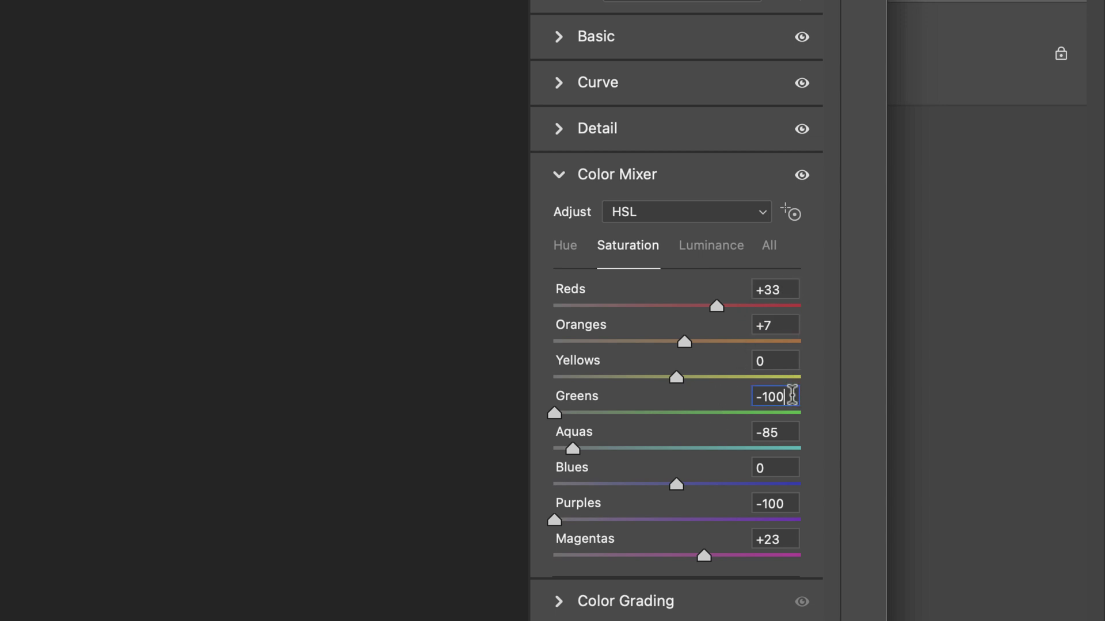
left_click(792, 432)
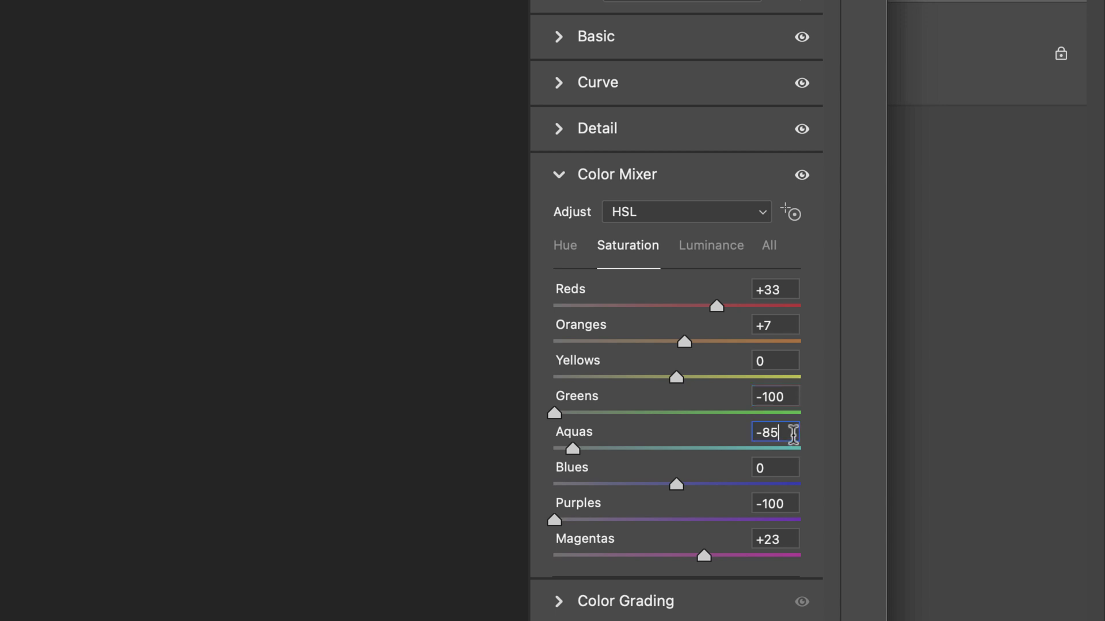
scroll(792, 483, "down", 6)
left_click(792, 195)
scroll(793, 241, "up", 6)
left_click(712, 247)
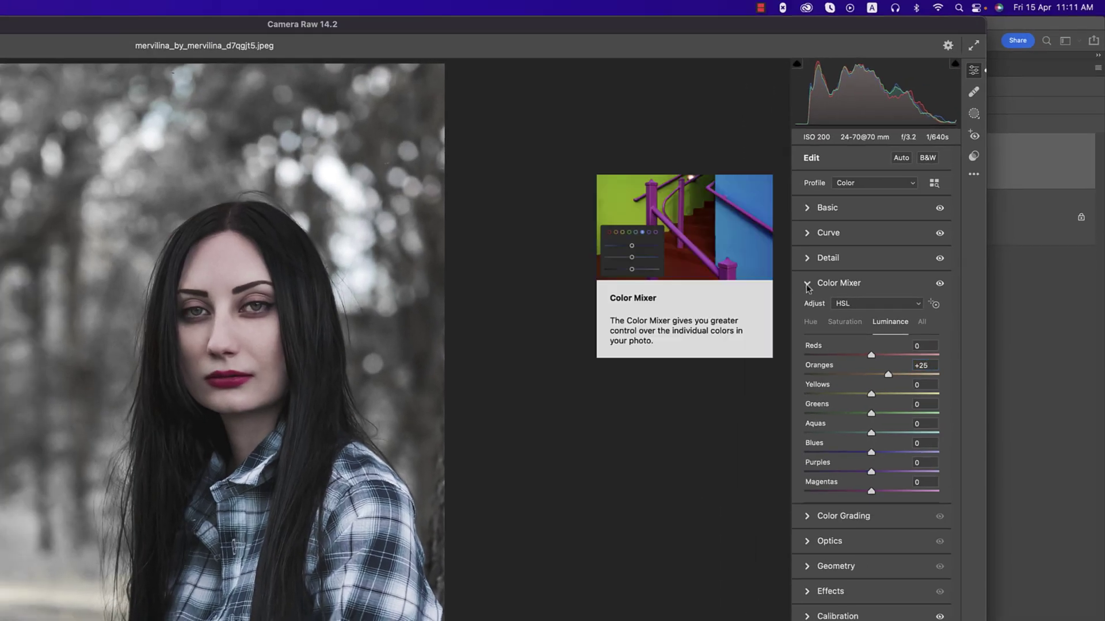
Look through Color Grading, Optics, Geometry and Effects, ending with Calibration expanded
left_click(809, 286)
left_click(811, 310)
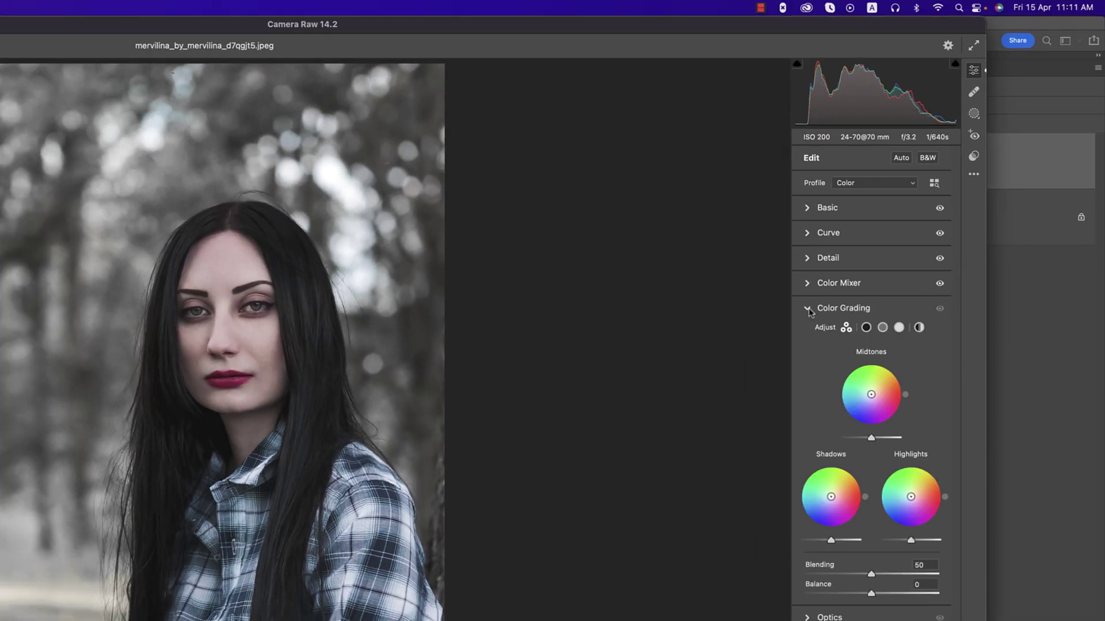
left_click(810, 309)
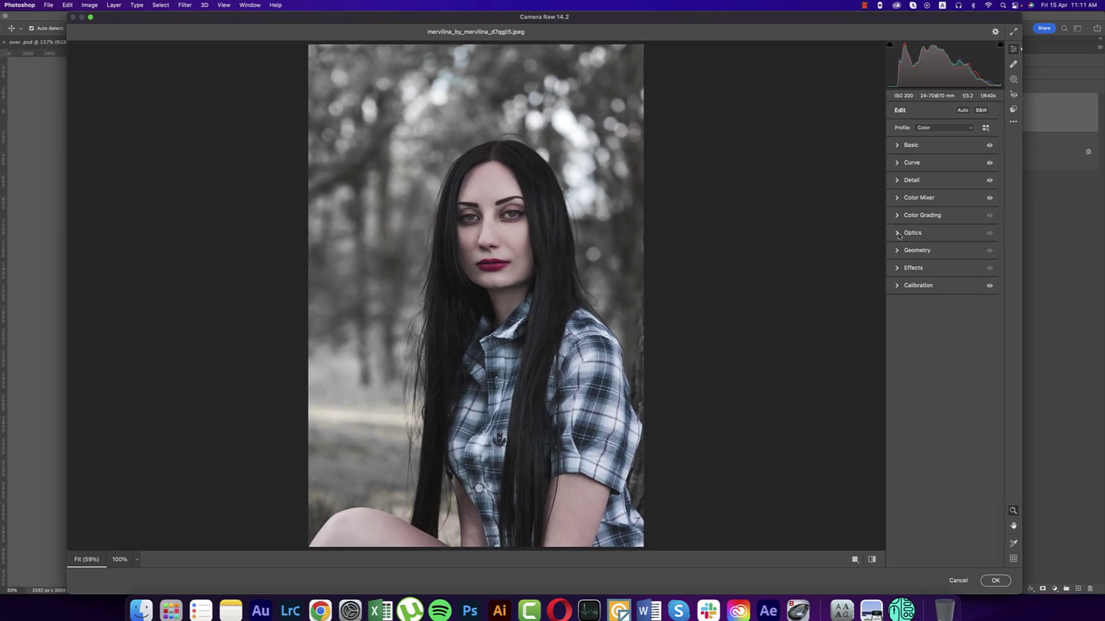
left_click(809, 333)
left_click(832, 305)
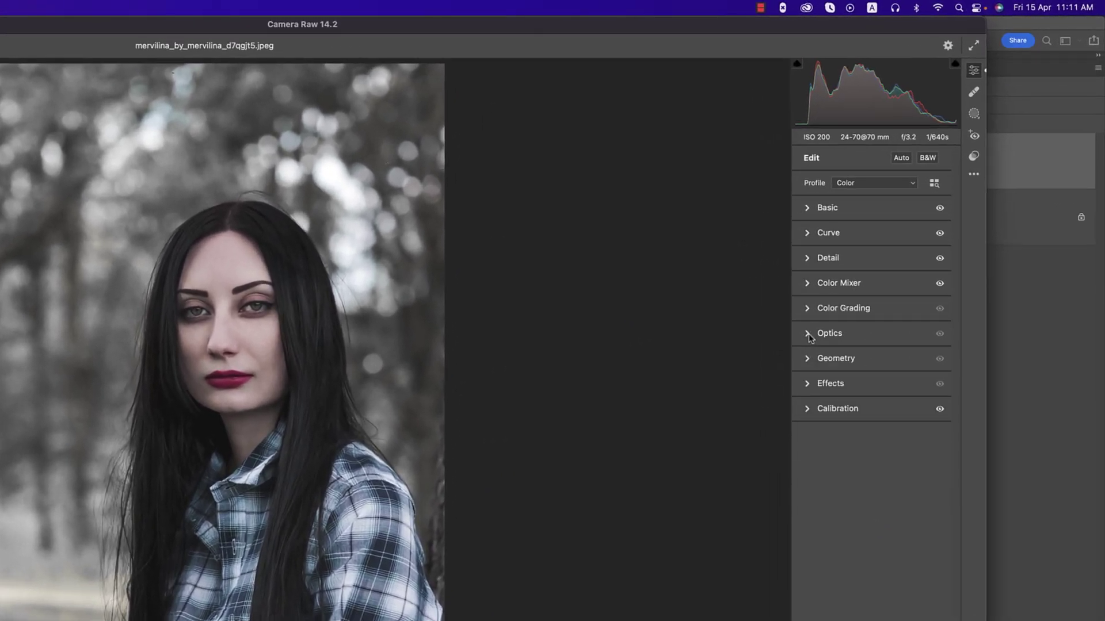
left_click(834, 329)
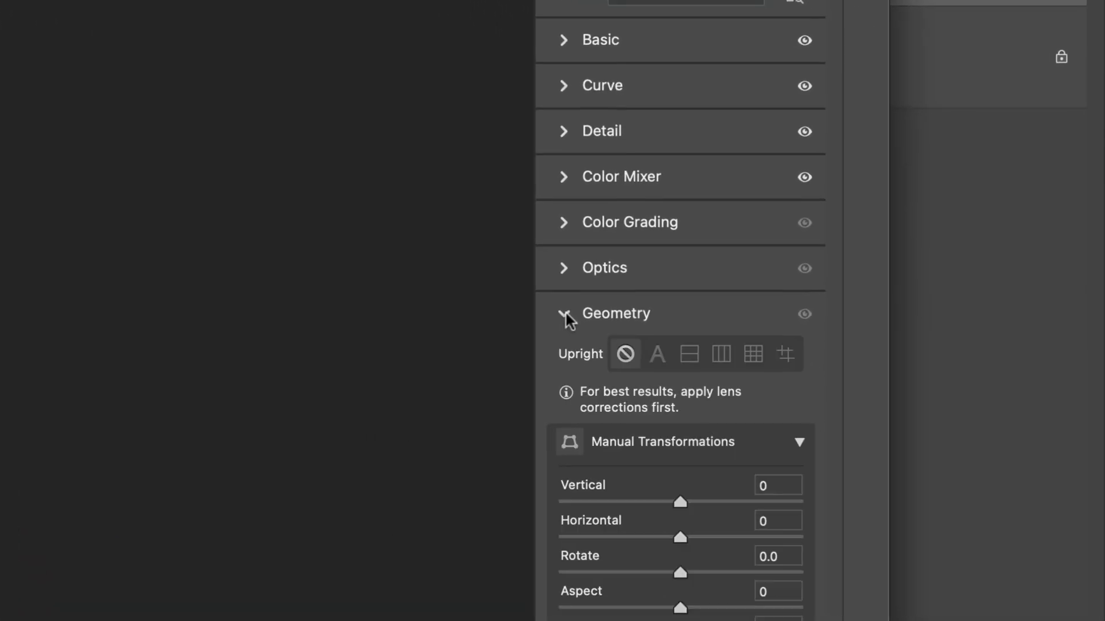
left_click(564, 314)
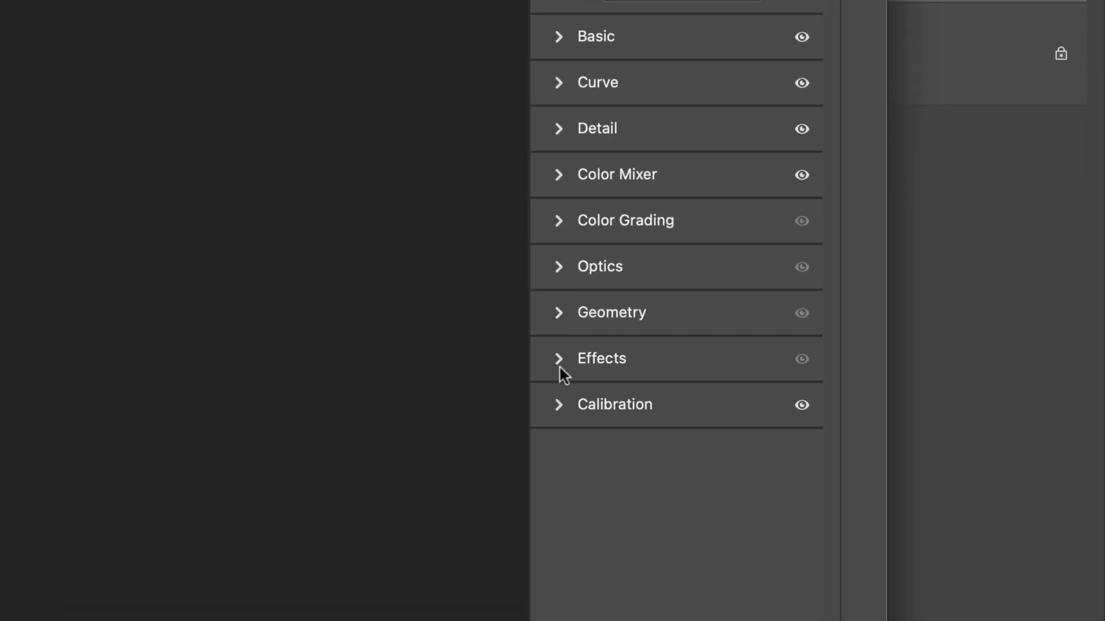
left_click(563, 362)
left_click(568, 360)
left_click(567, 406)
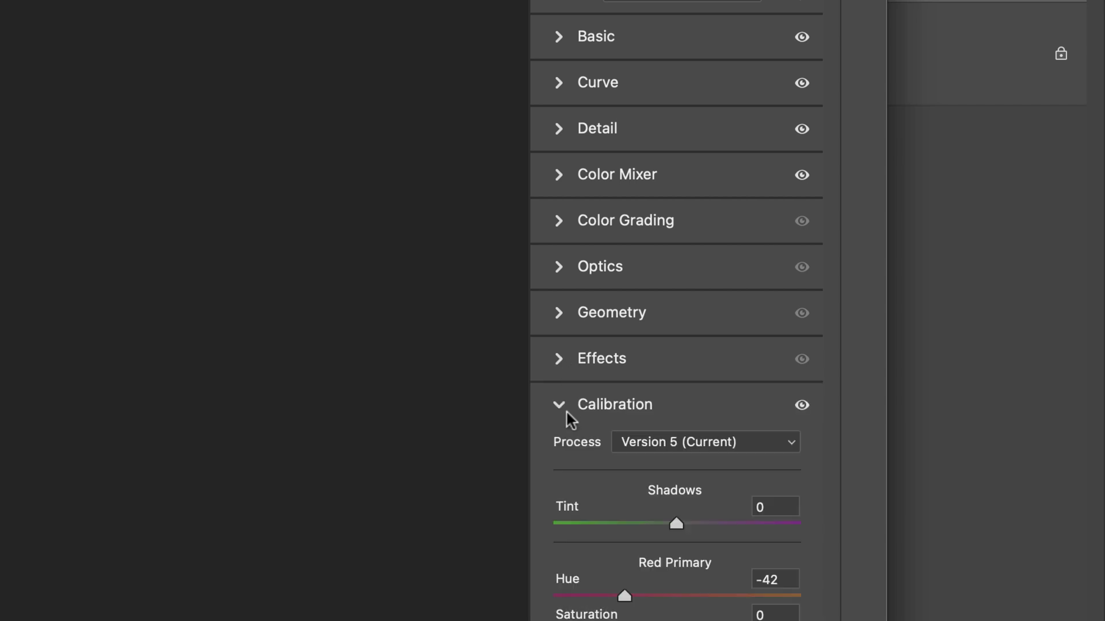
Confirm primary hues Red -42, Green +53, Blue +8 and commit the Camera Raw edits
left_click(789, 311)
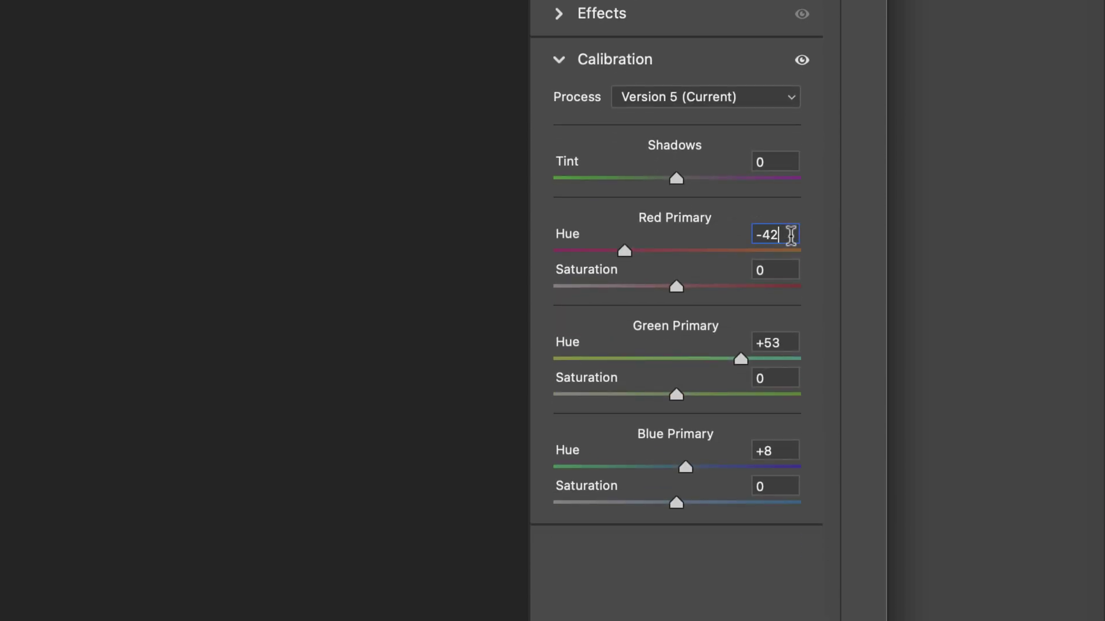
left_click(784, 342)
left_click(787, 451)
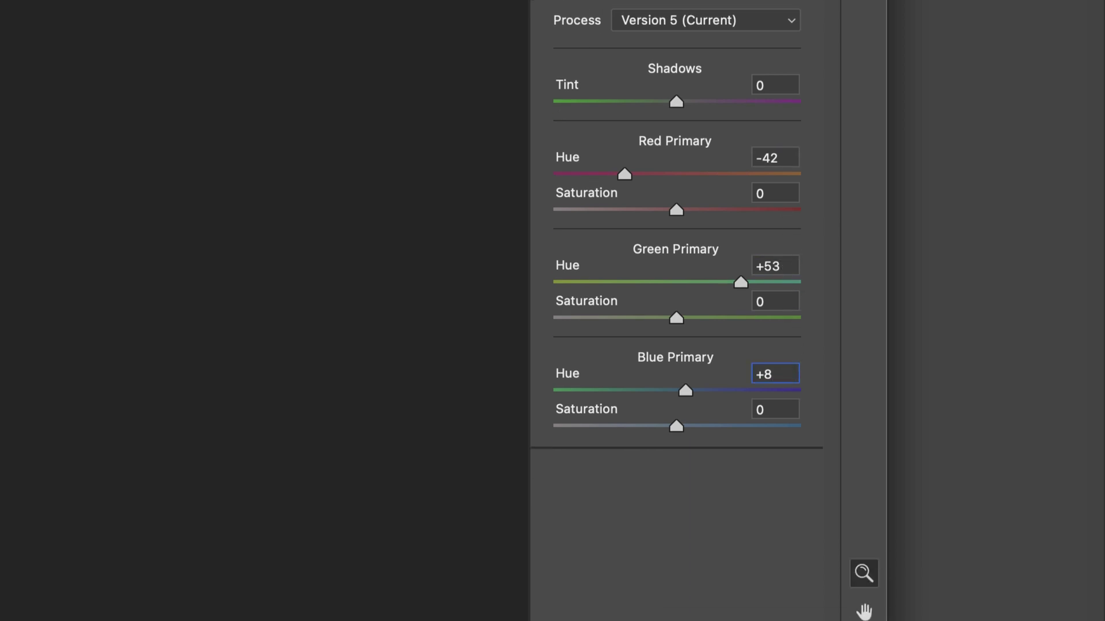
left_click(824, 513)
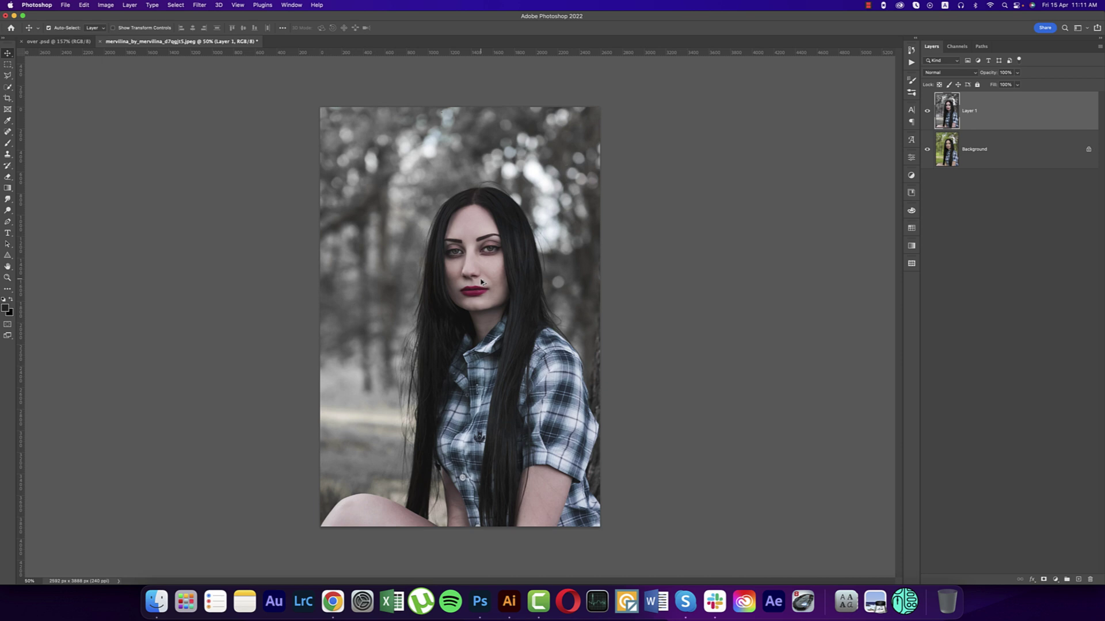
Open Neural Filters and enable Skin Smoothing on the portrait
scroll(482, 282, "up", 5)
scroll(481, 282, "down", 3)
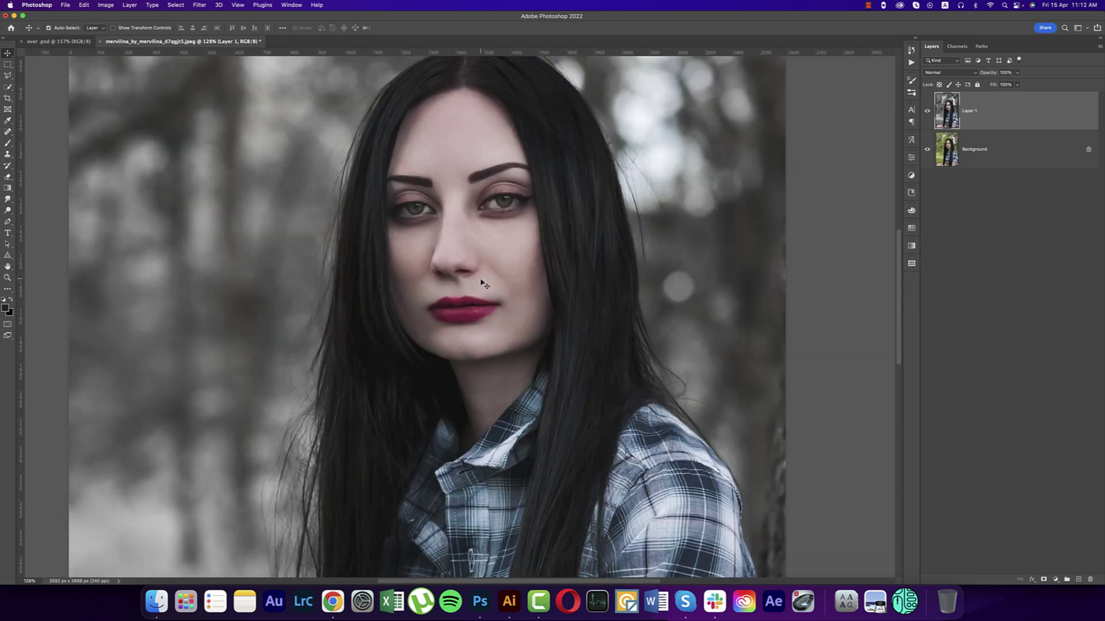
left_click(204, 6)
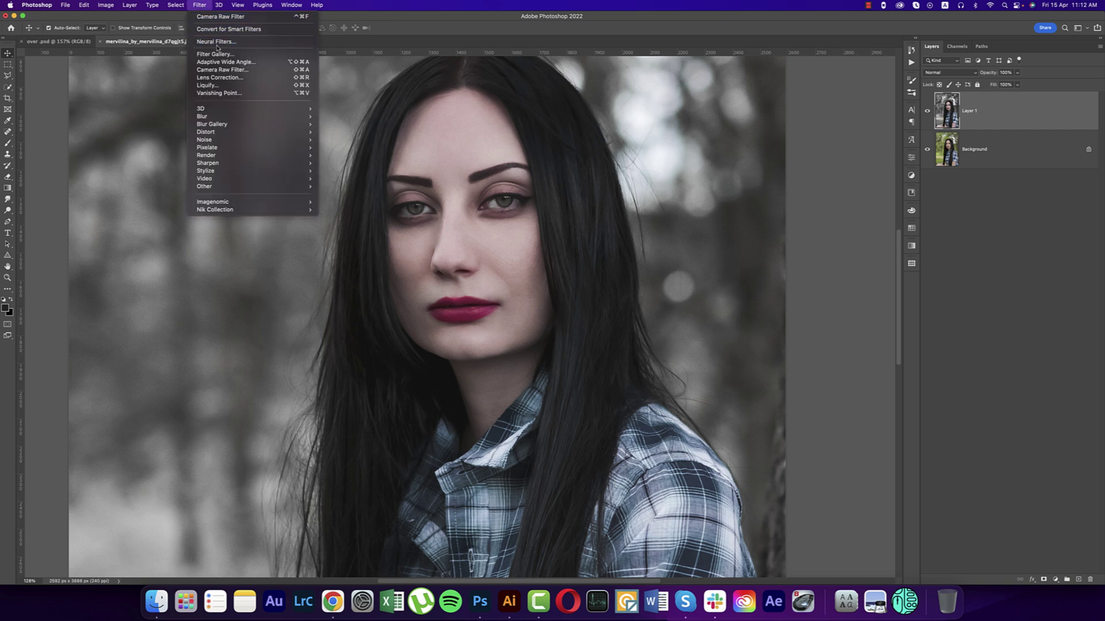
left_click(207, 42)
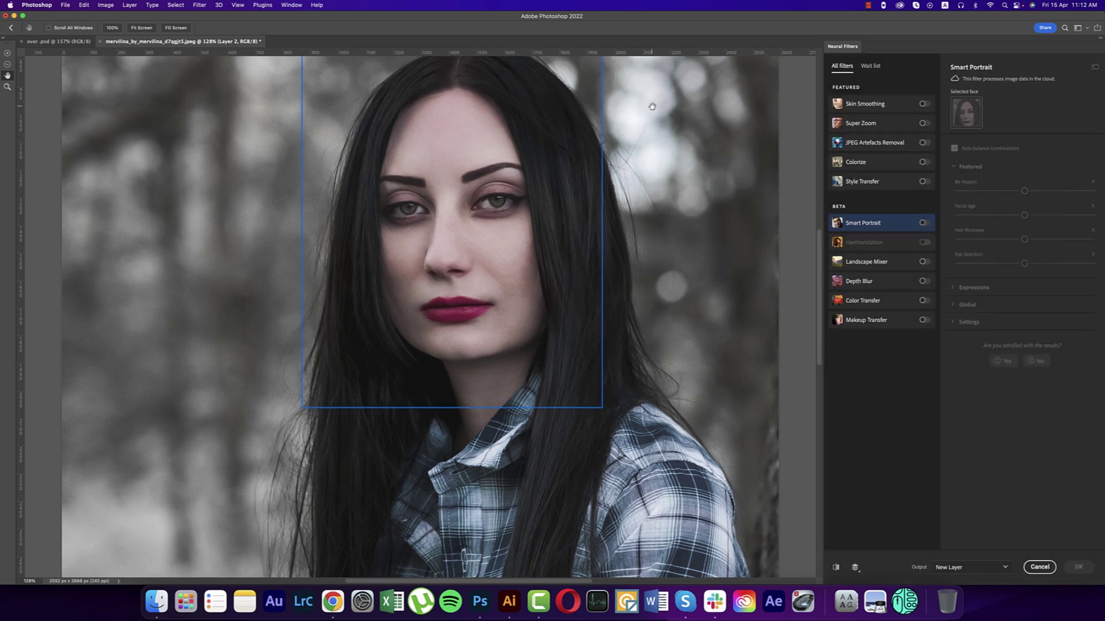
left_click(925, 105)
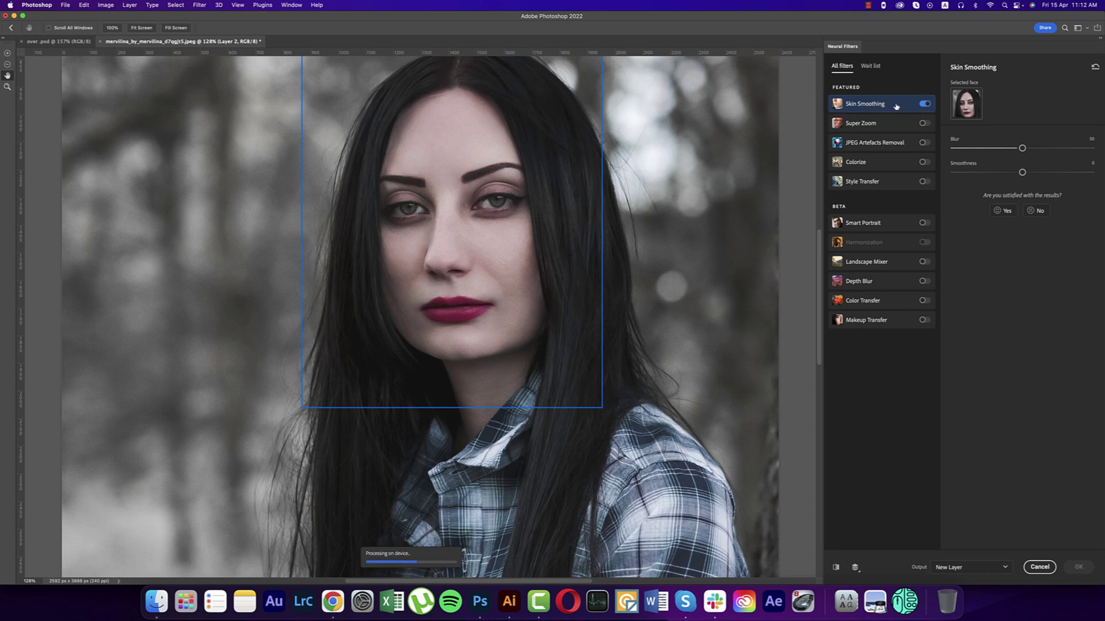
mouse_move(895, 106)
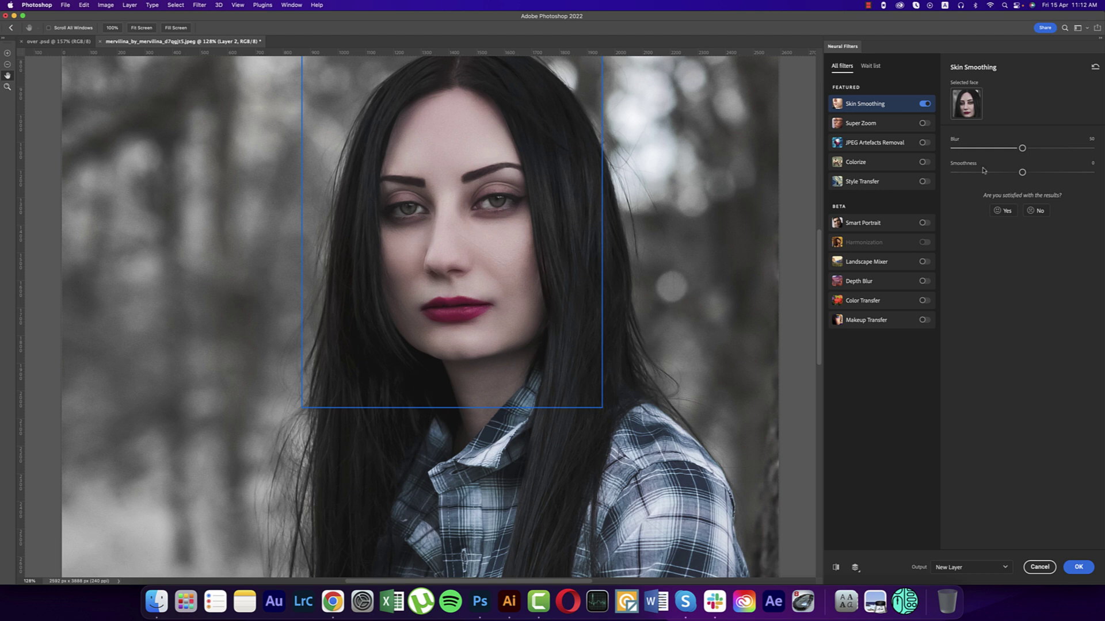
Raise Blur, set Smoothness to +13 after before/after checks, and output to a new layer
left_click_drag(1021, 148, 952, 148)
left_click(1053, 172)
left_click(837, 567)
left_click(837, 567)
left_click(837, 568)
left_click(837, 568)
left_click_drag(1051, 172, 1040, 172)
left_click(1078, 567)
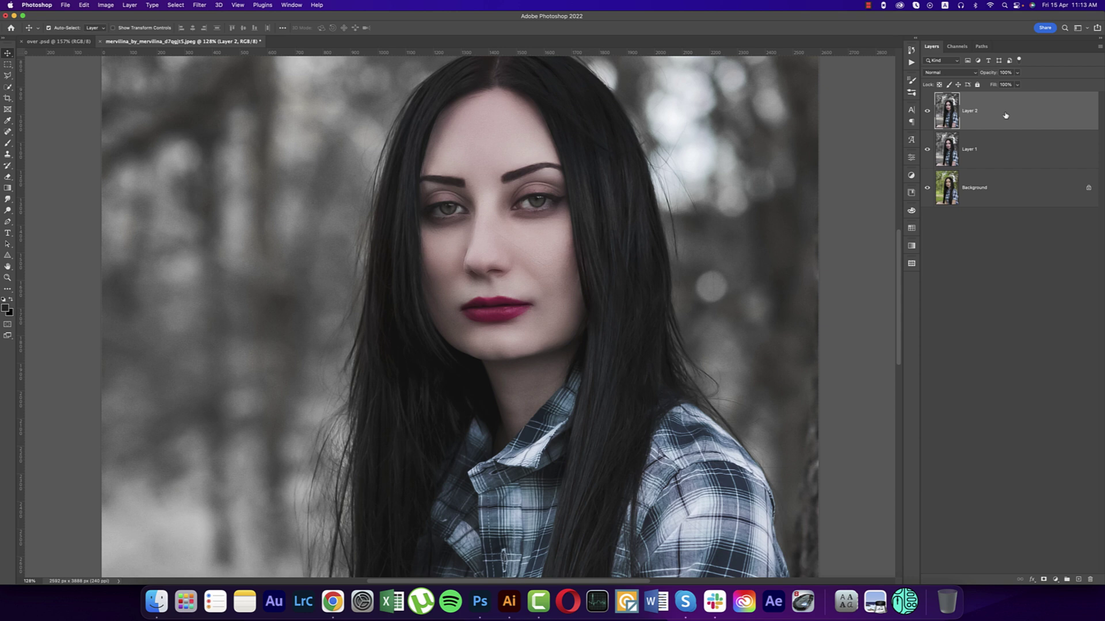
Fit the photo on screen and pick Cross Processing in Nik Color Efex Pro 4
key("super+0")
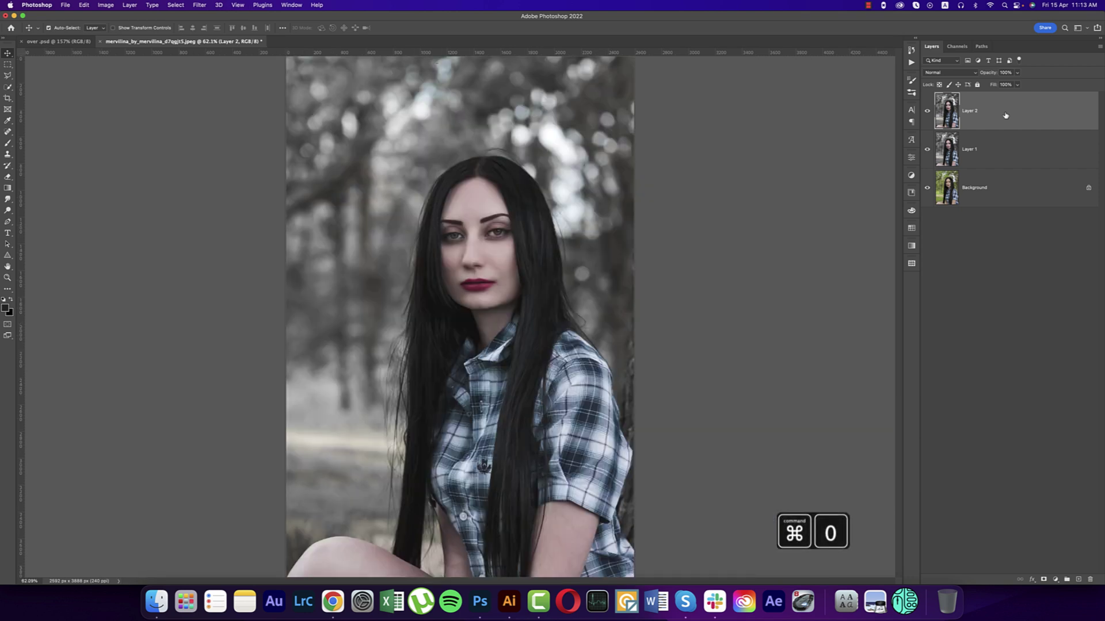
left_click(199, 4)
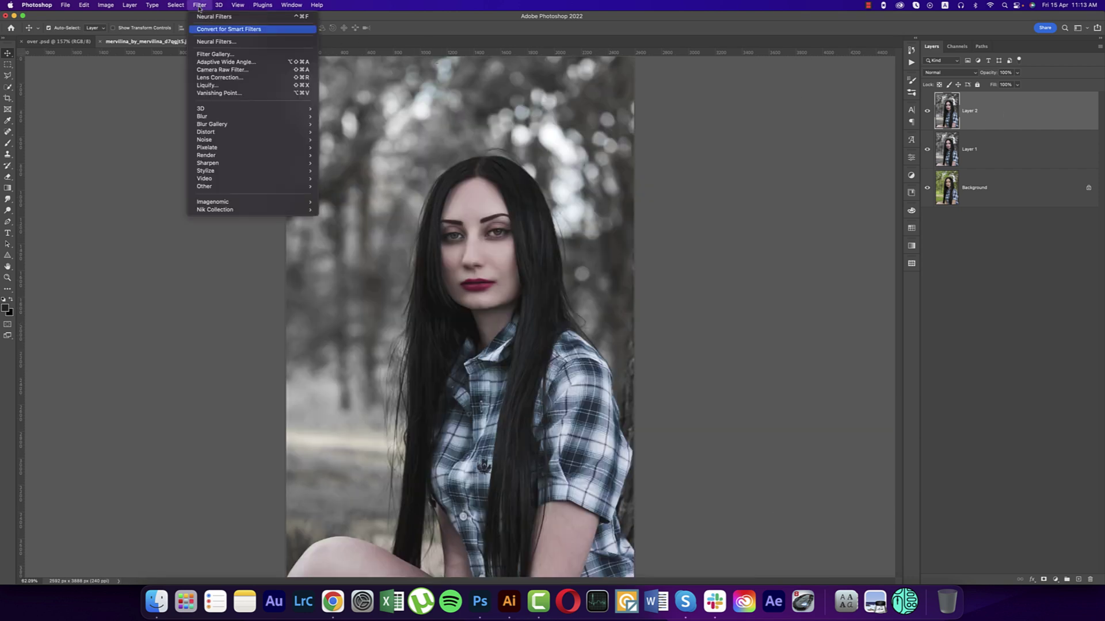
mouse_move(269, 210)
left_click(368, 218)
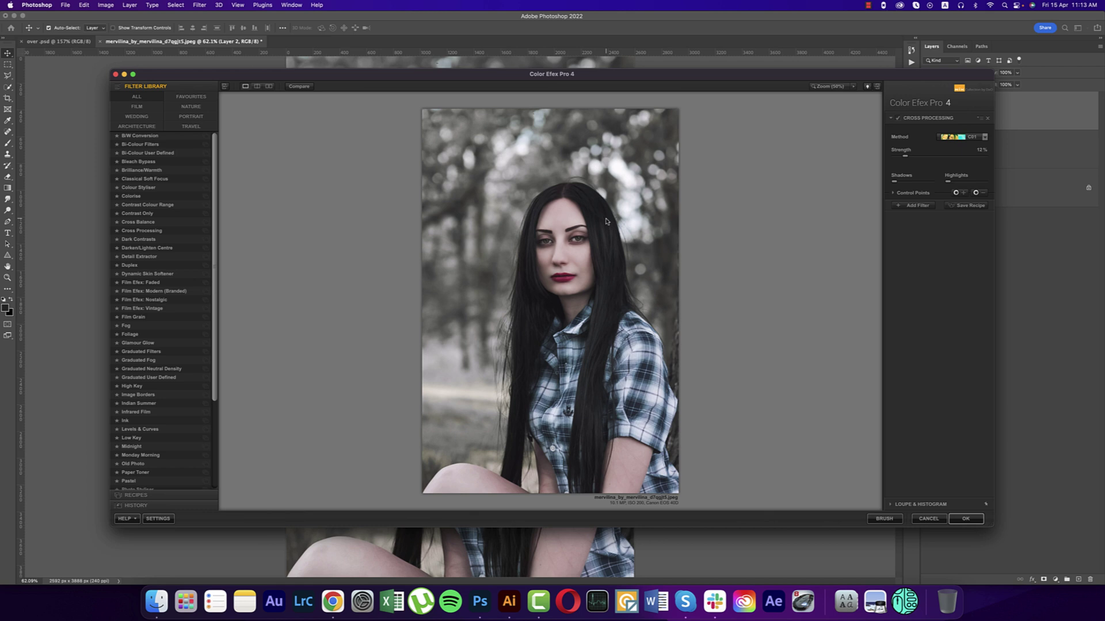
left_click(146, 233)
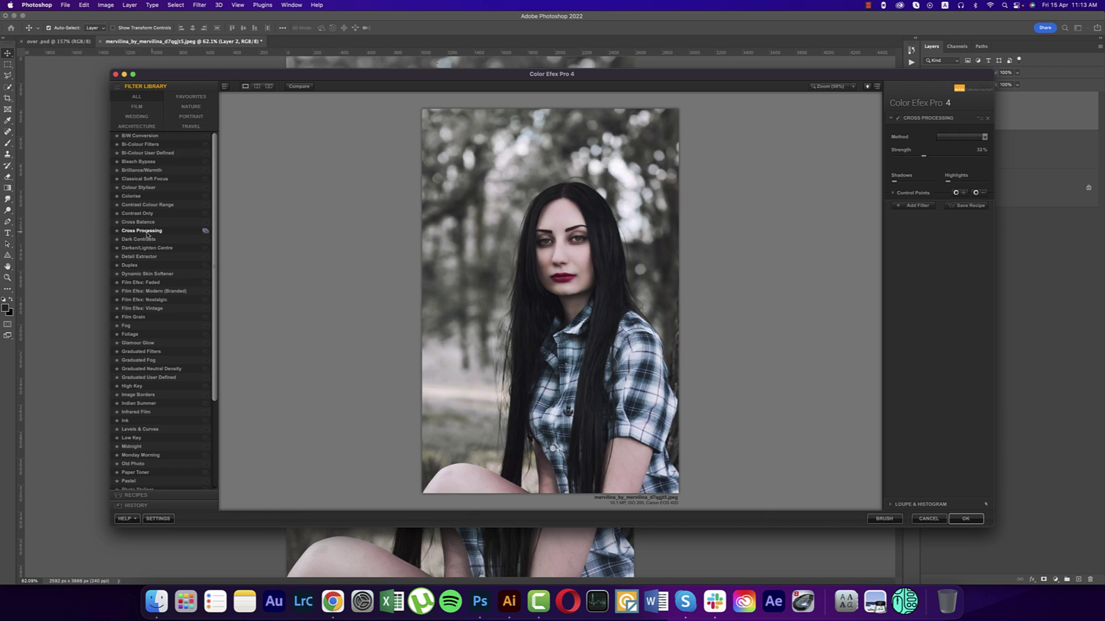
Set the Cross Processing method to C01 and apply it
left_click(959, 137)
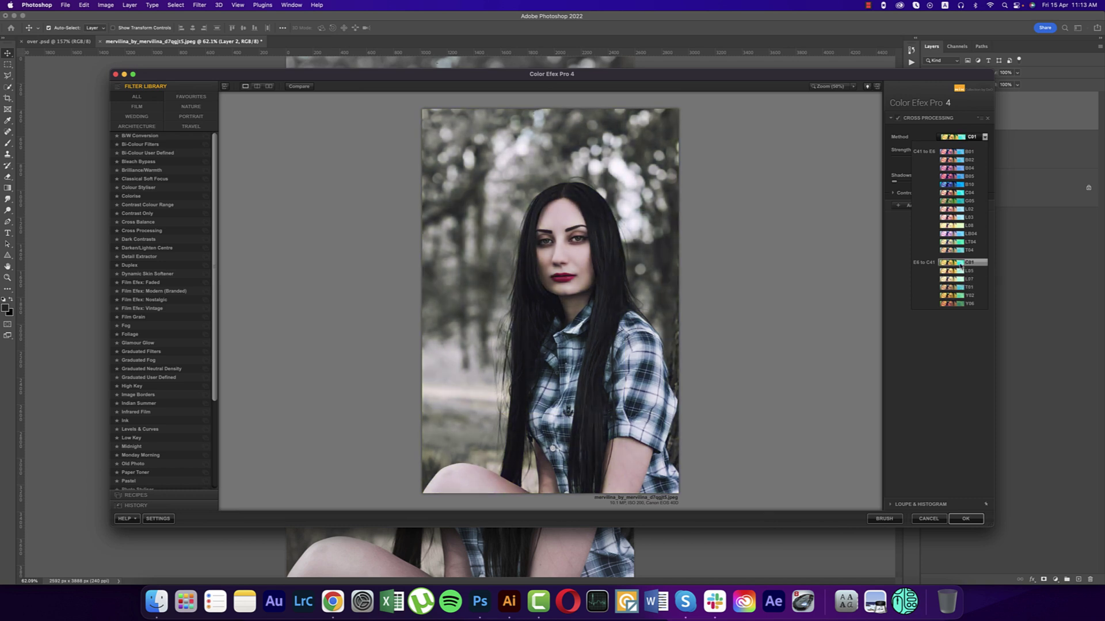
left_click(960, 263)
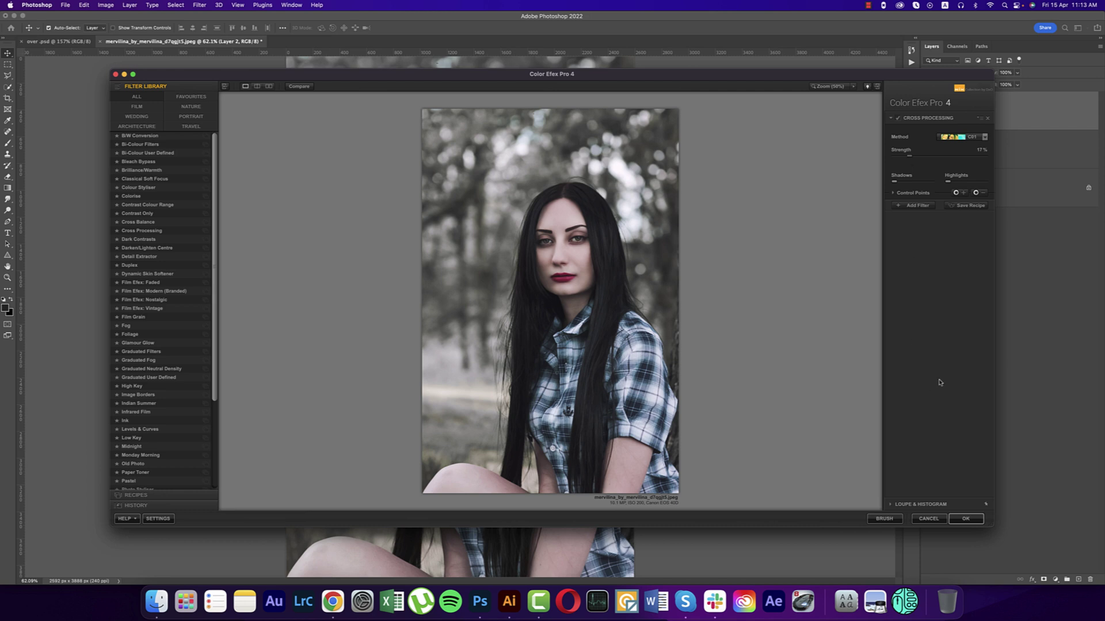
left_click(966, 519)
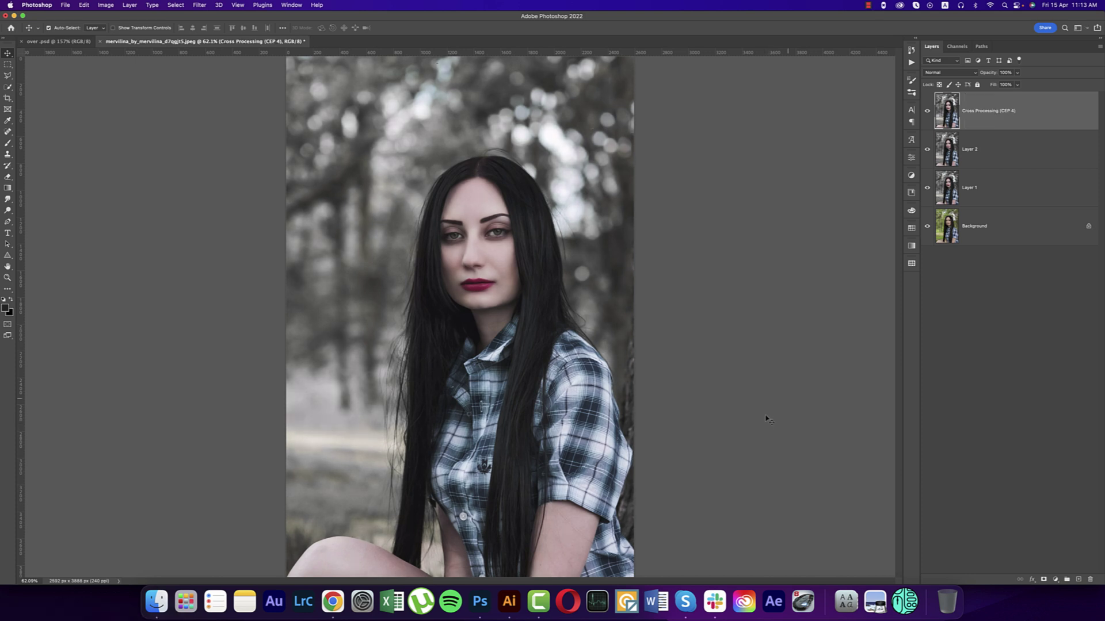
left_click(927, 228, "alt")
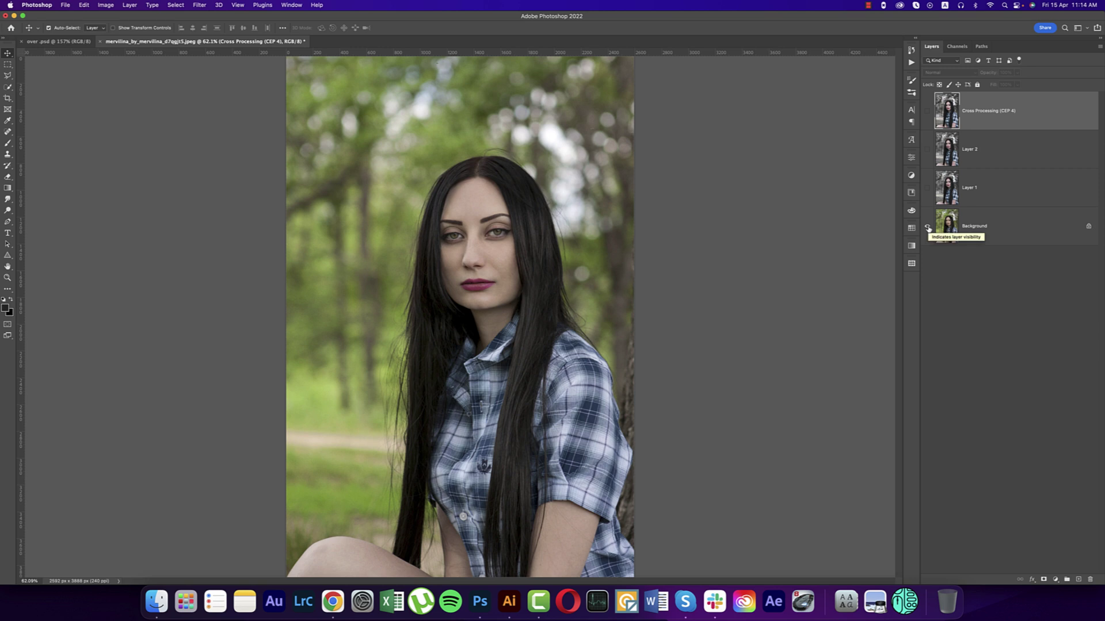
left_click(928, 228, "alt")
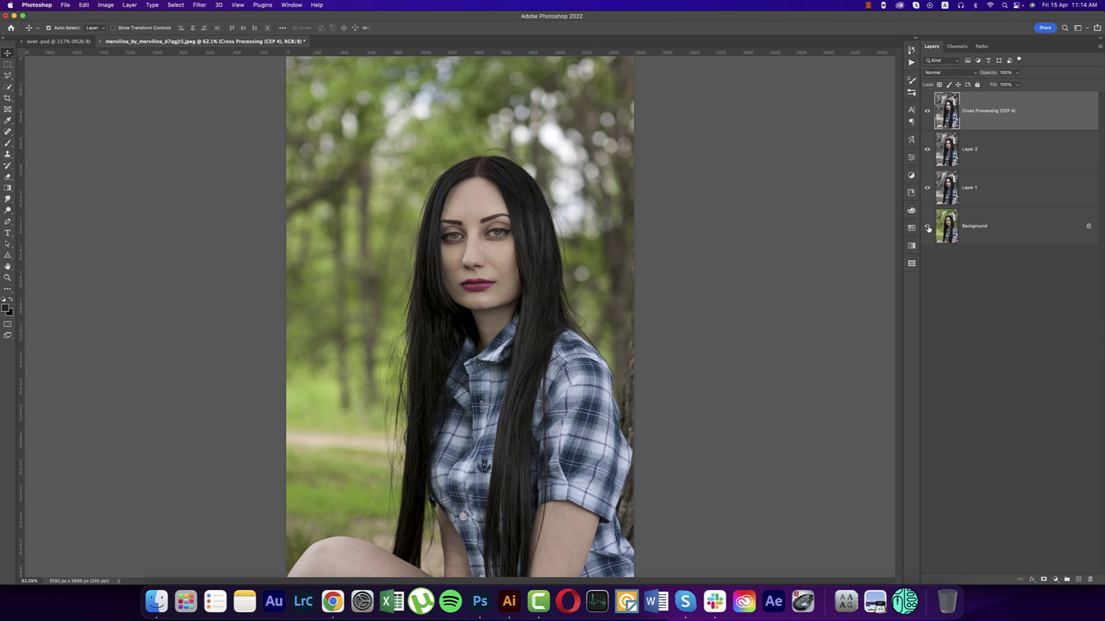